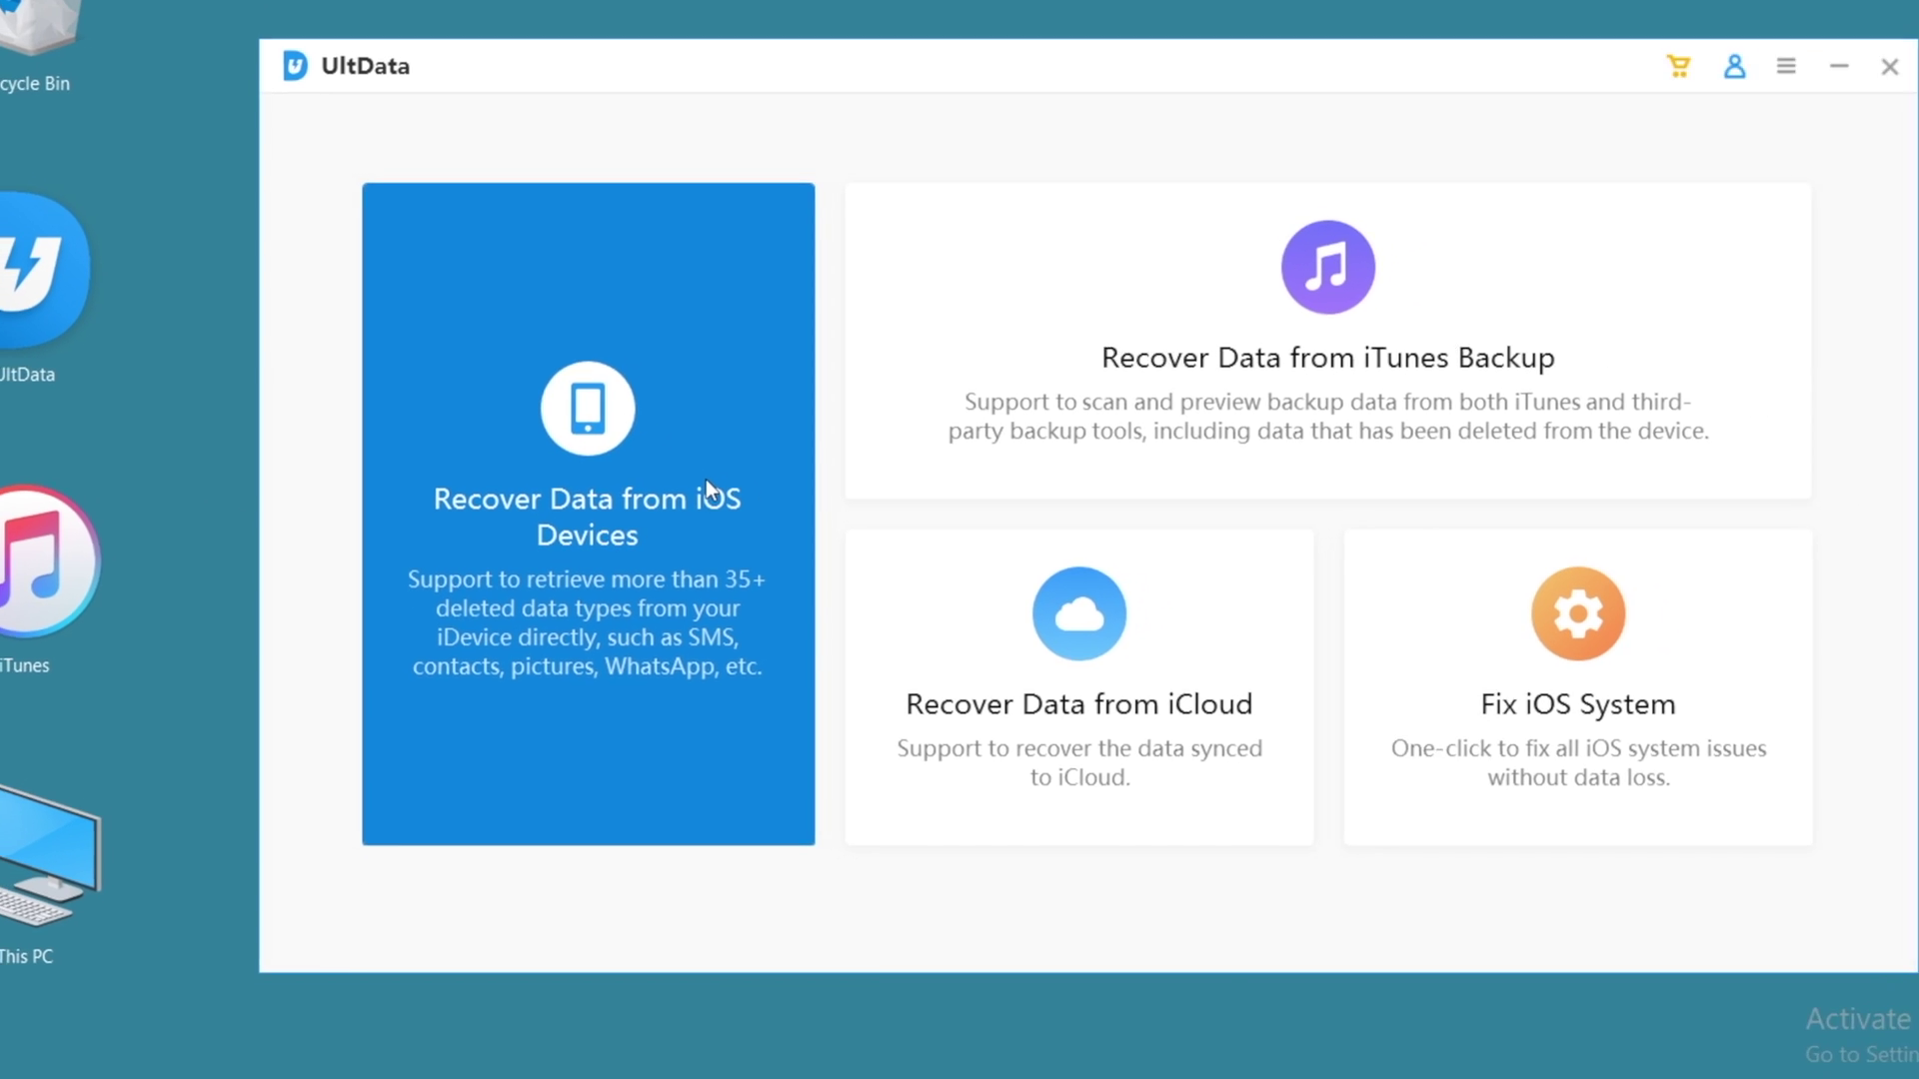
Step: Choose 'Recover Data from iOS Devices' to reach the data-type selection for the connected iPhone 12
left_click(706, 477)
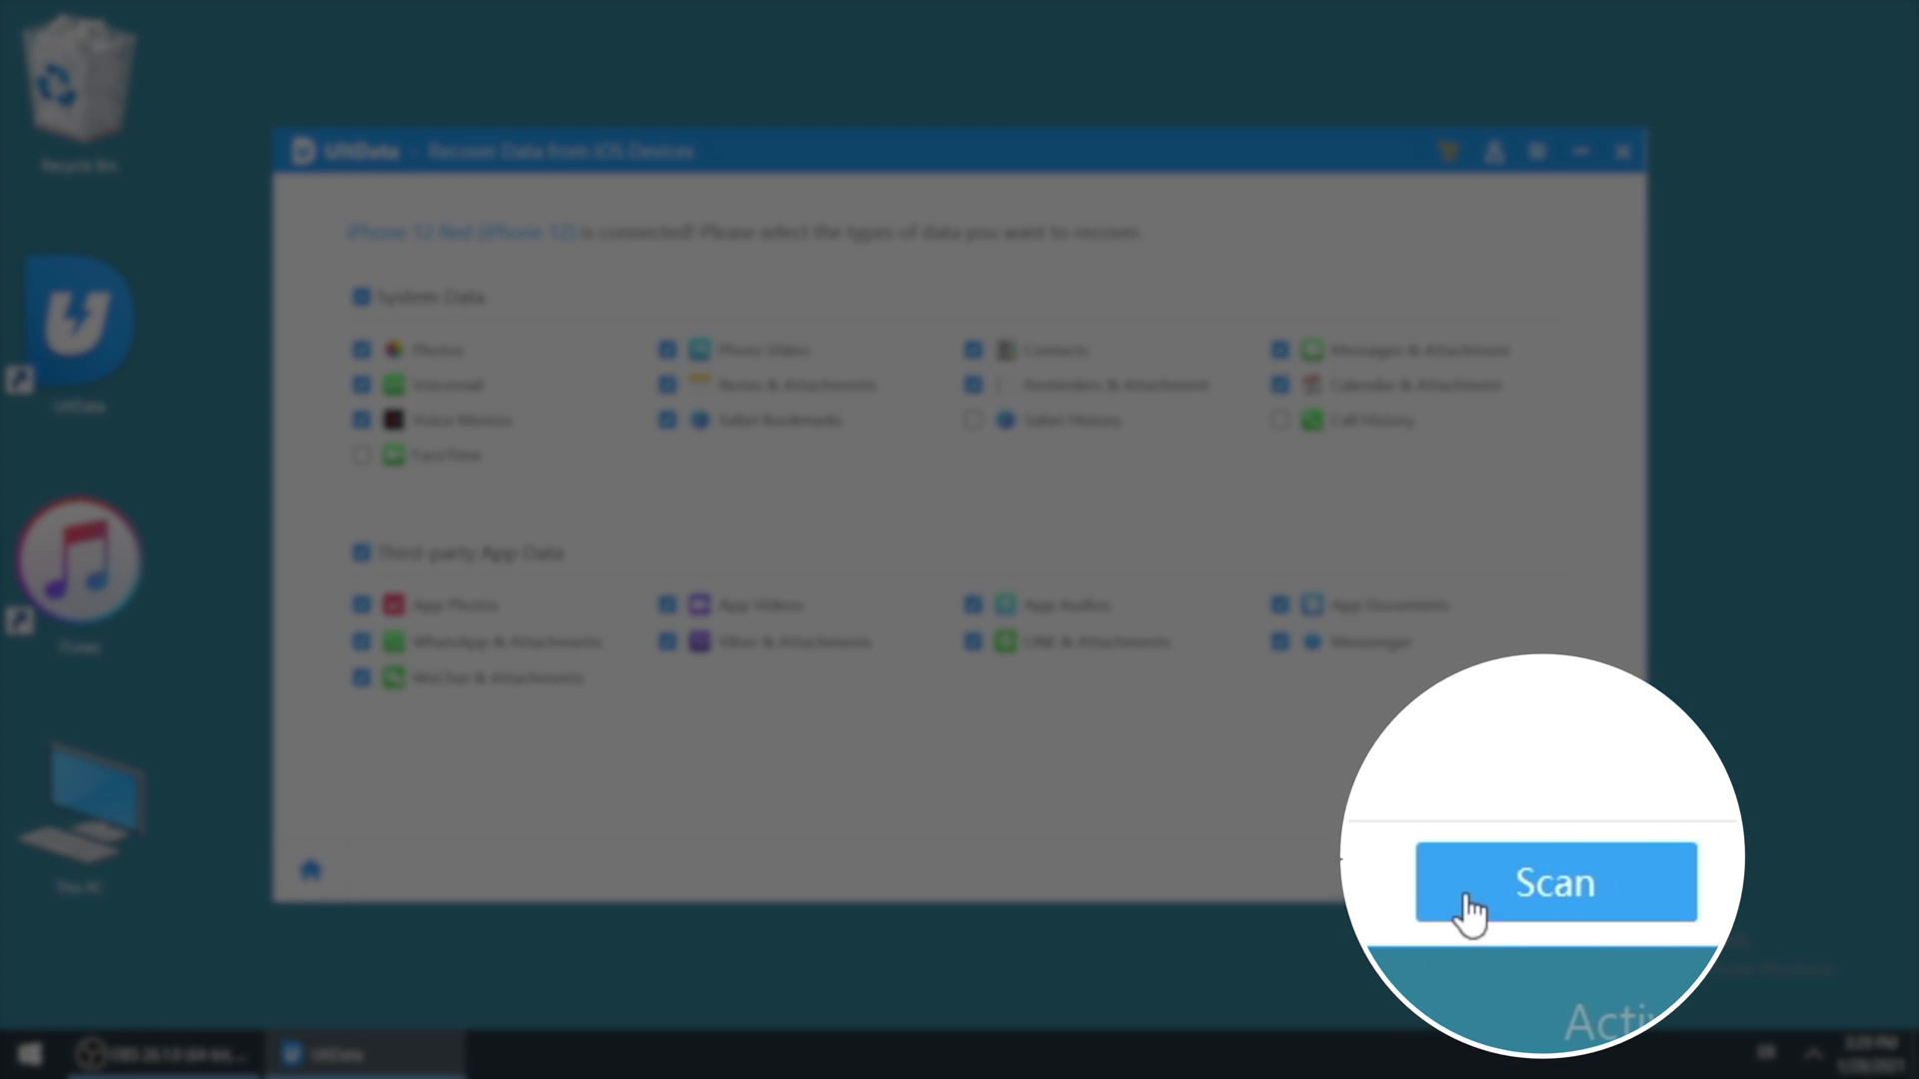
Step: Scan the iPhone and browse the found photos, leaving the filter on Show All
left_click(1510, 880)
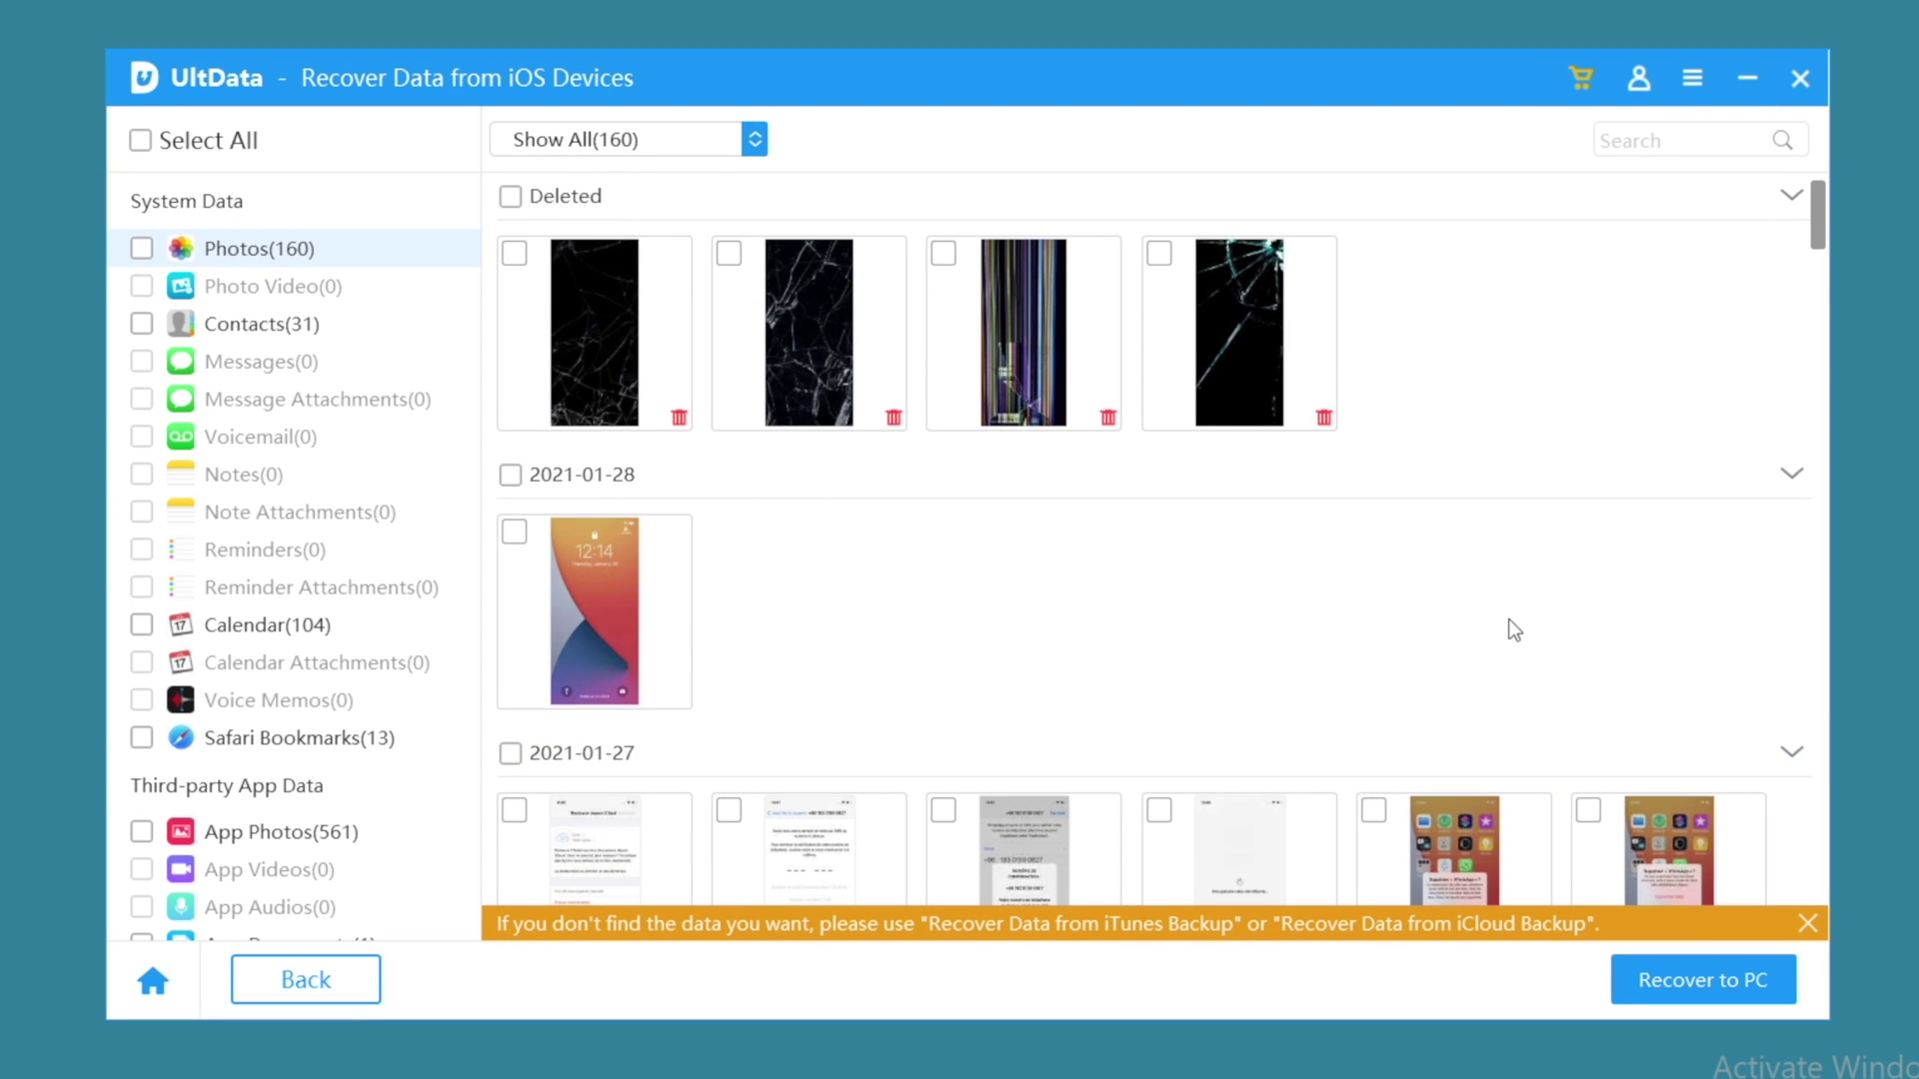
scroll(1515, 630, "down", 15)
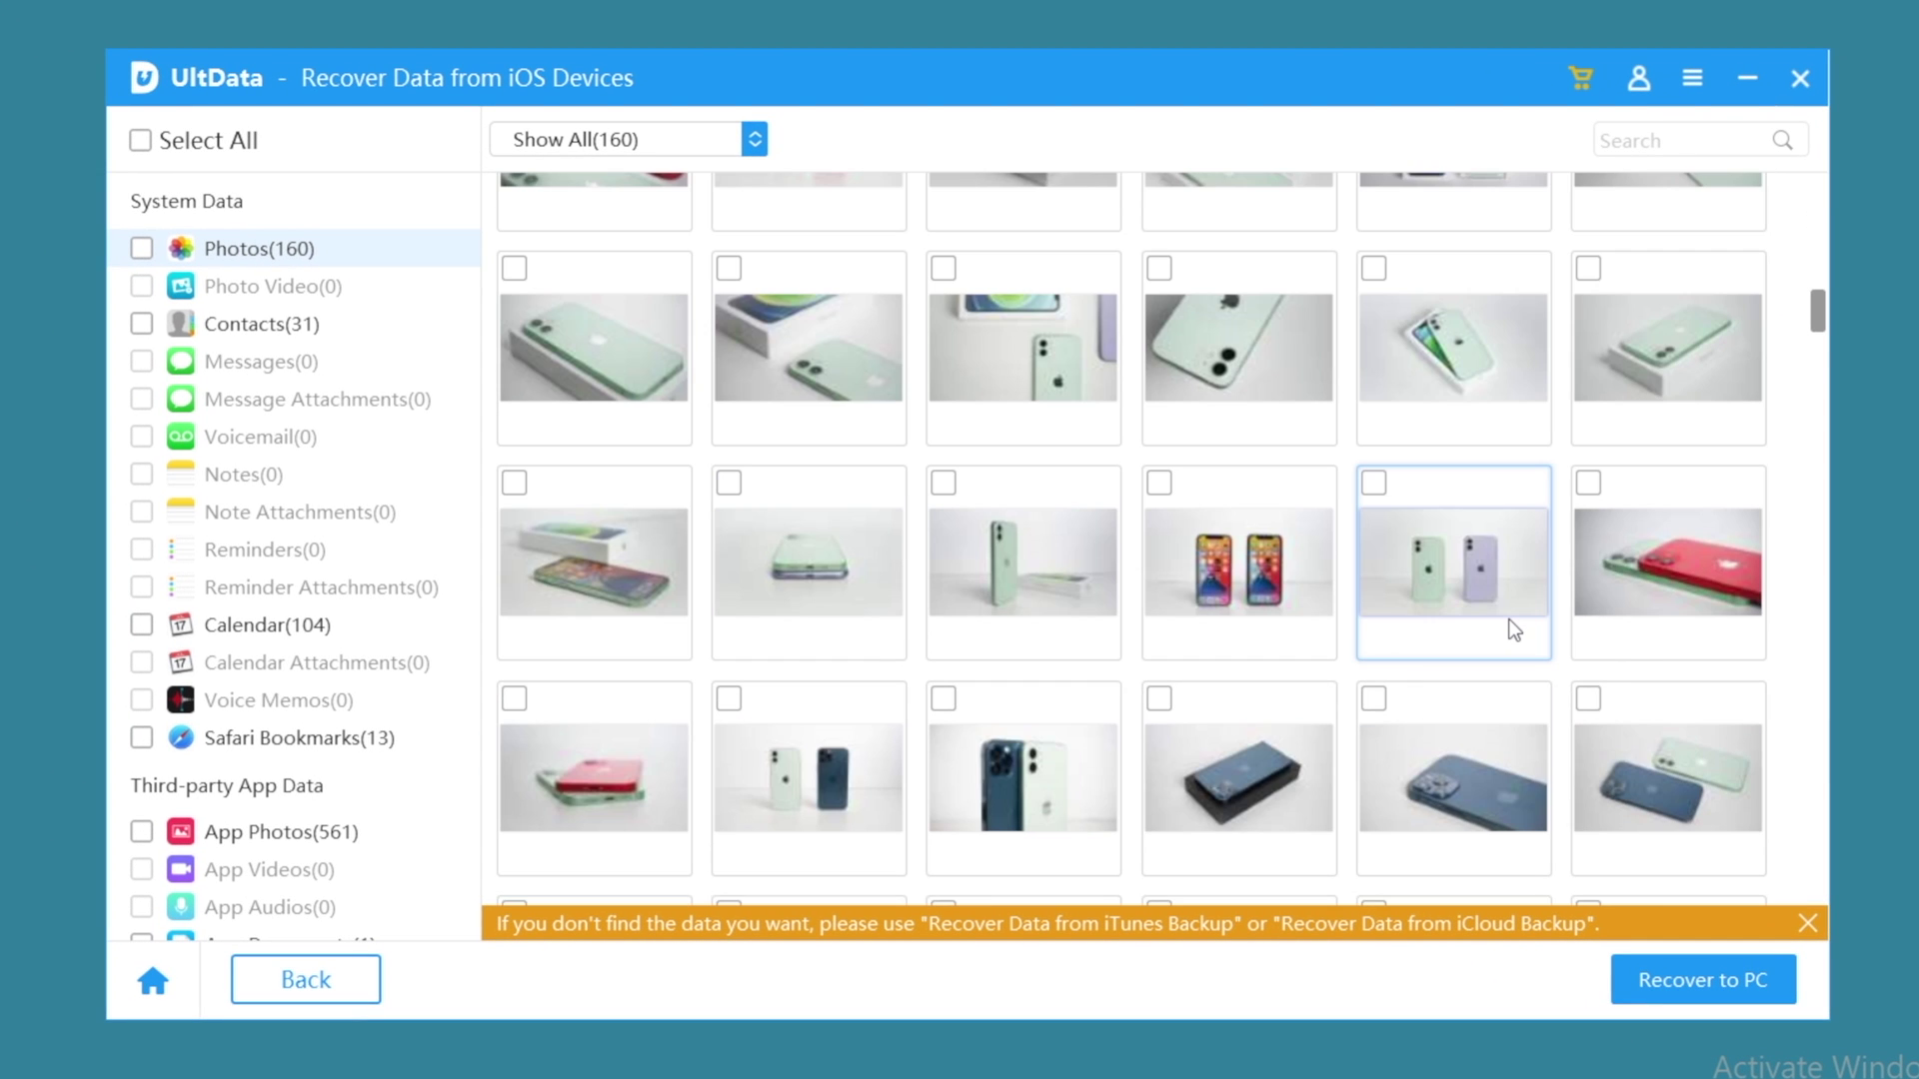
scroll(1508, 620, "down", 15)
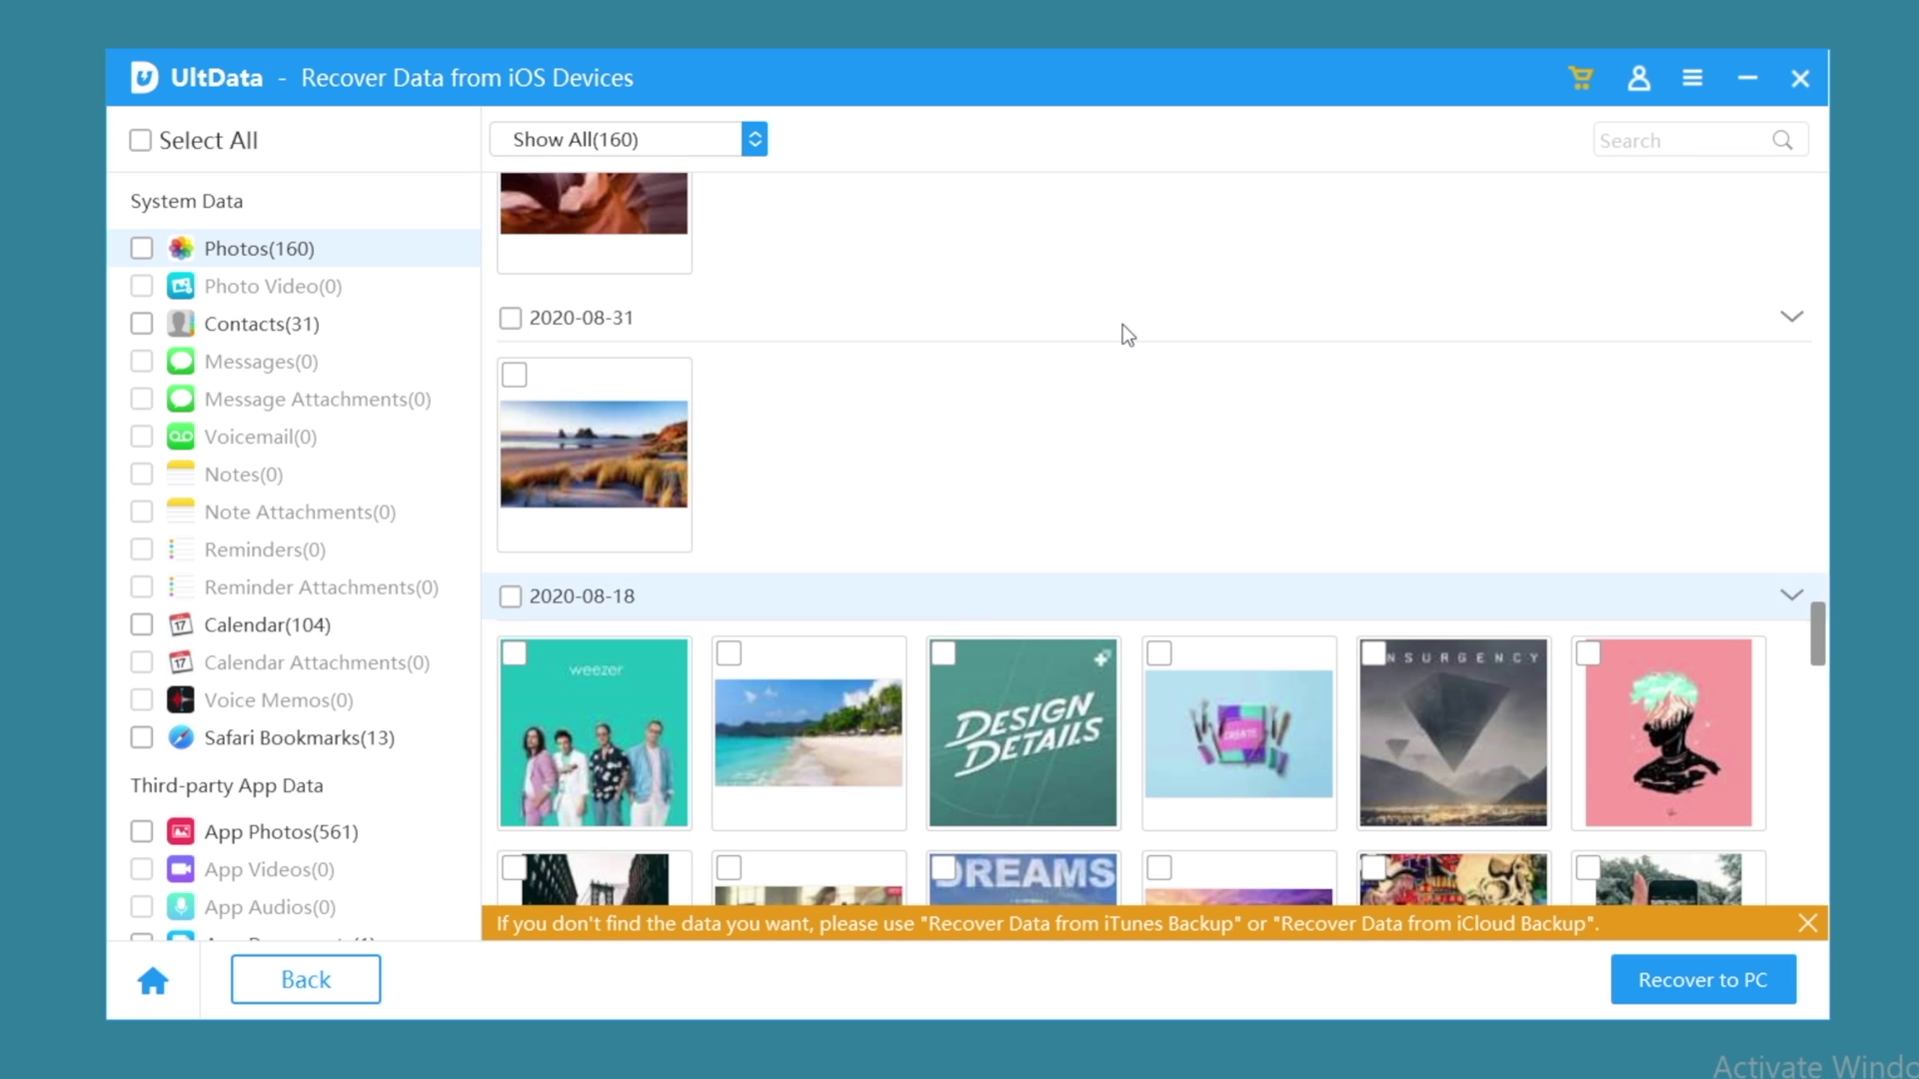
left_click(709, 154)
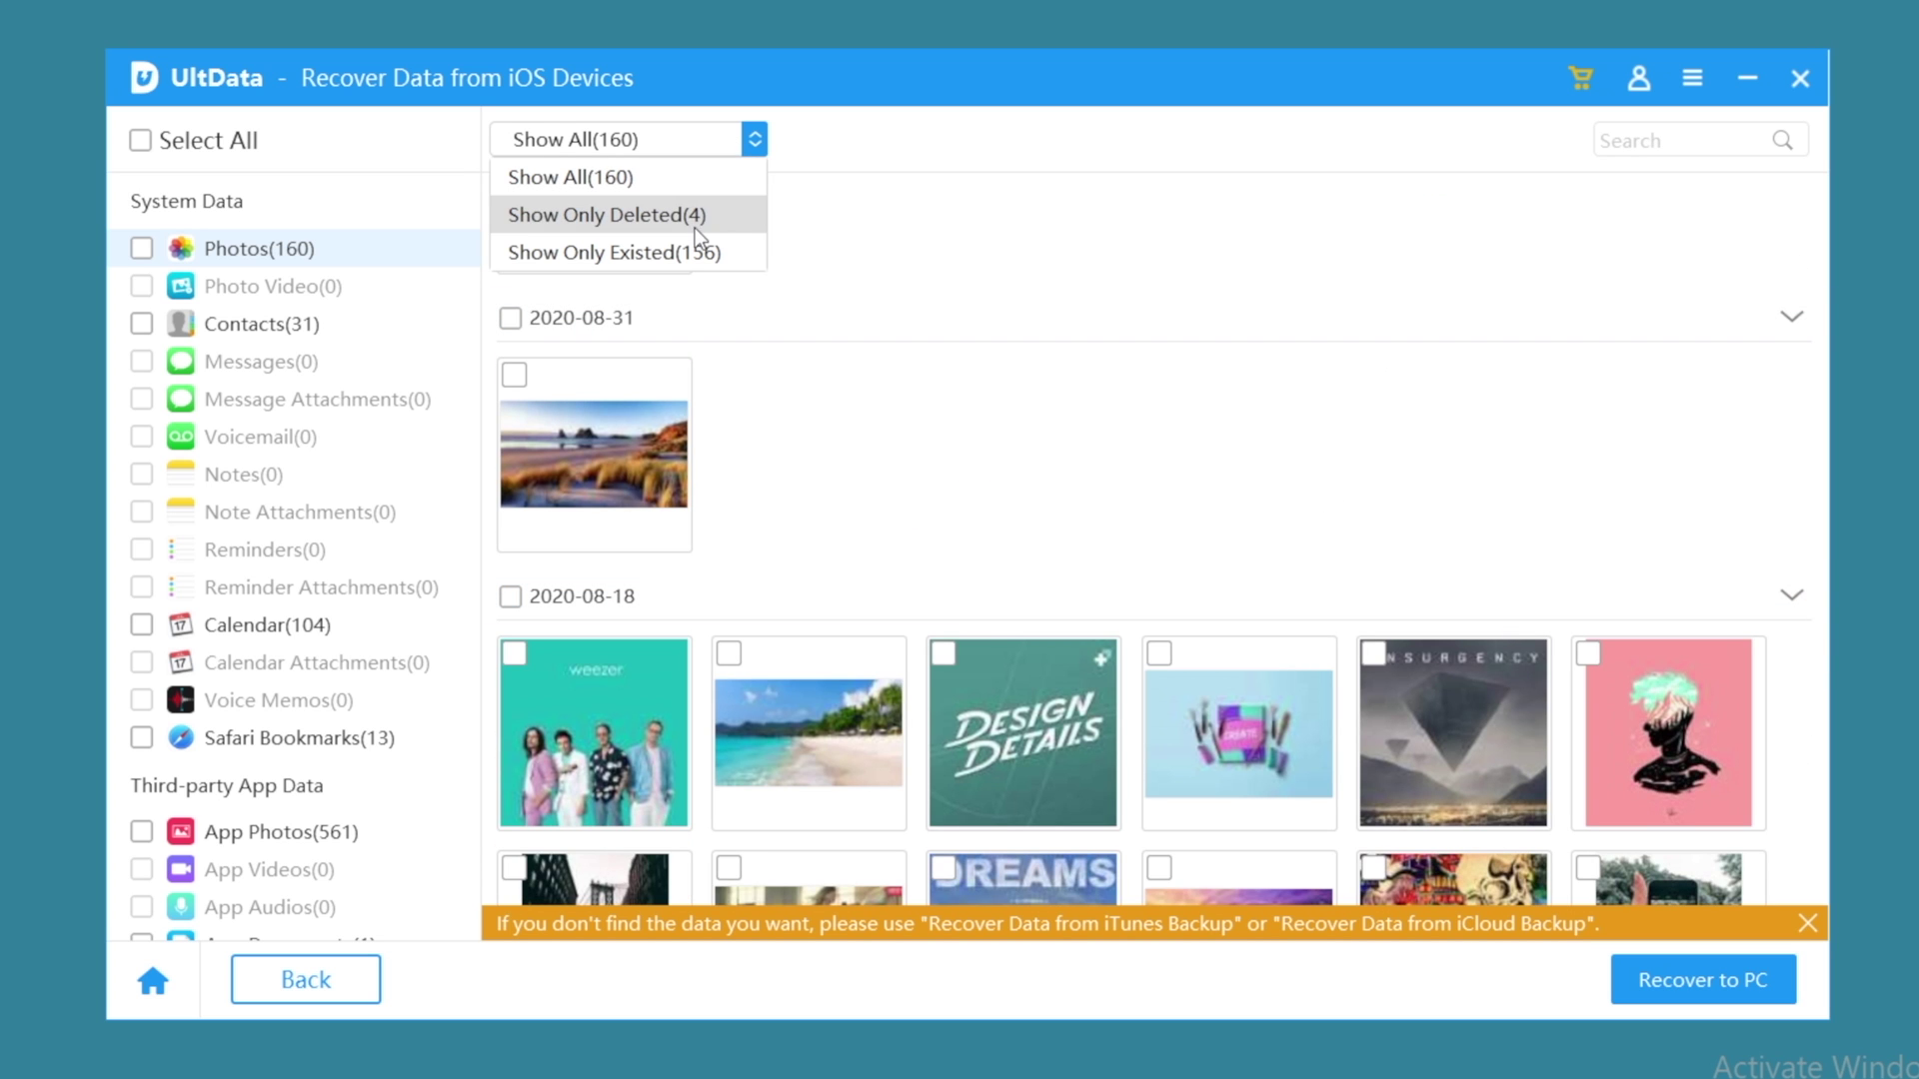
left_click(1062, 460)
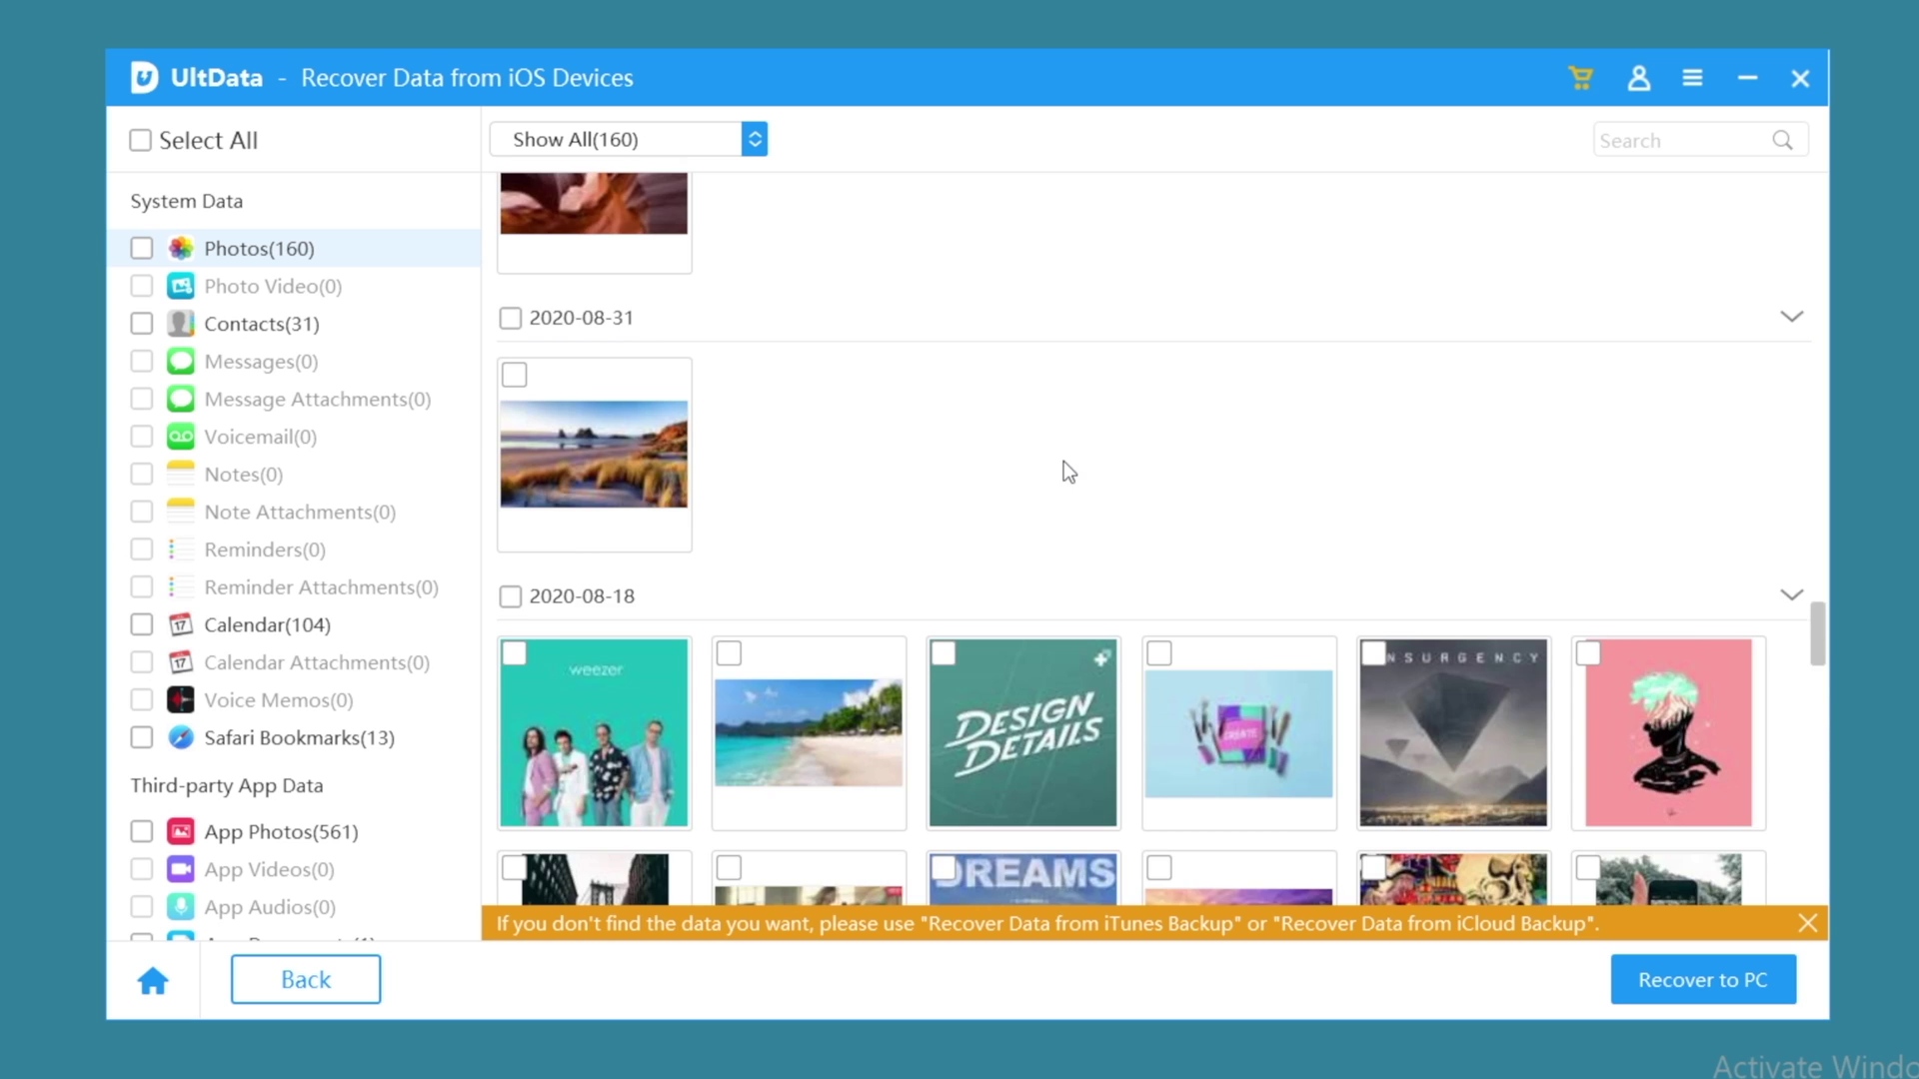
scroll(1063, 460, "down", 4)
Step: Review the recovered contacts, Safari bookmarks and calendar events from the scan results
left_click(318, 337)
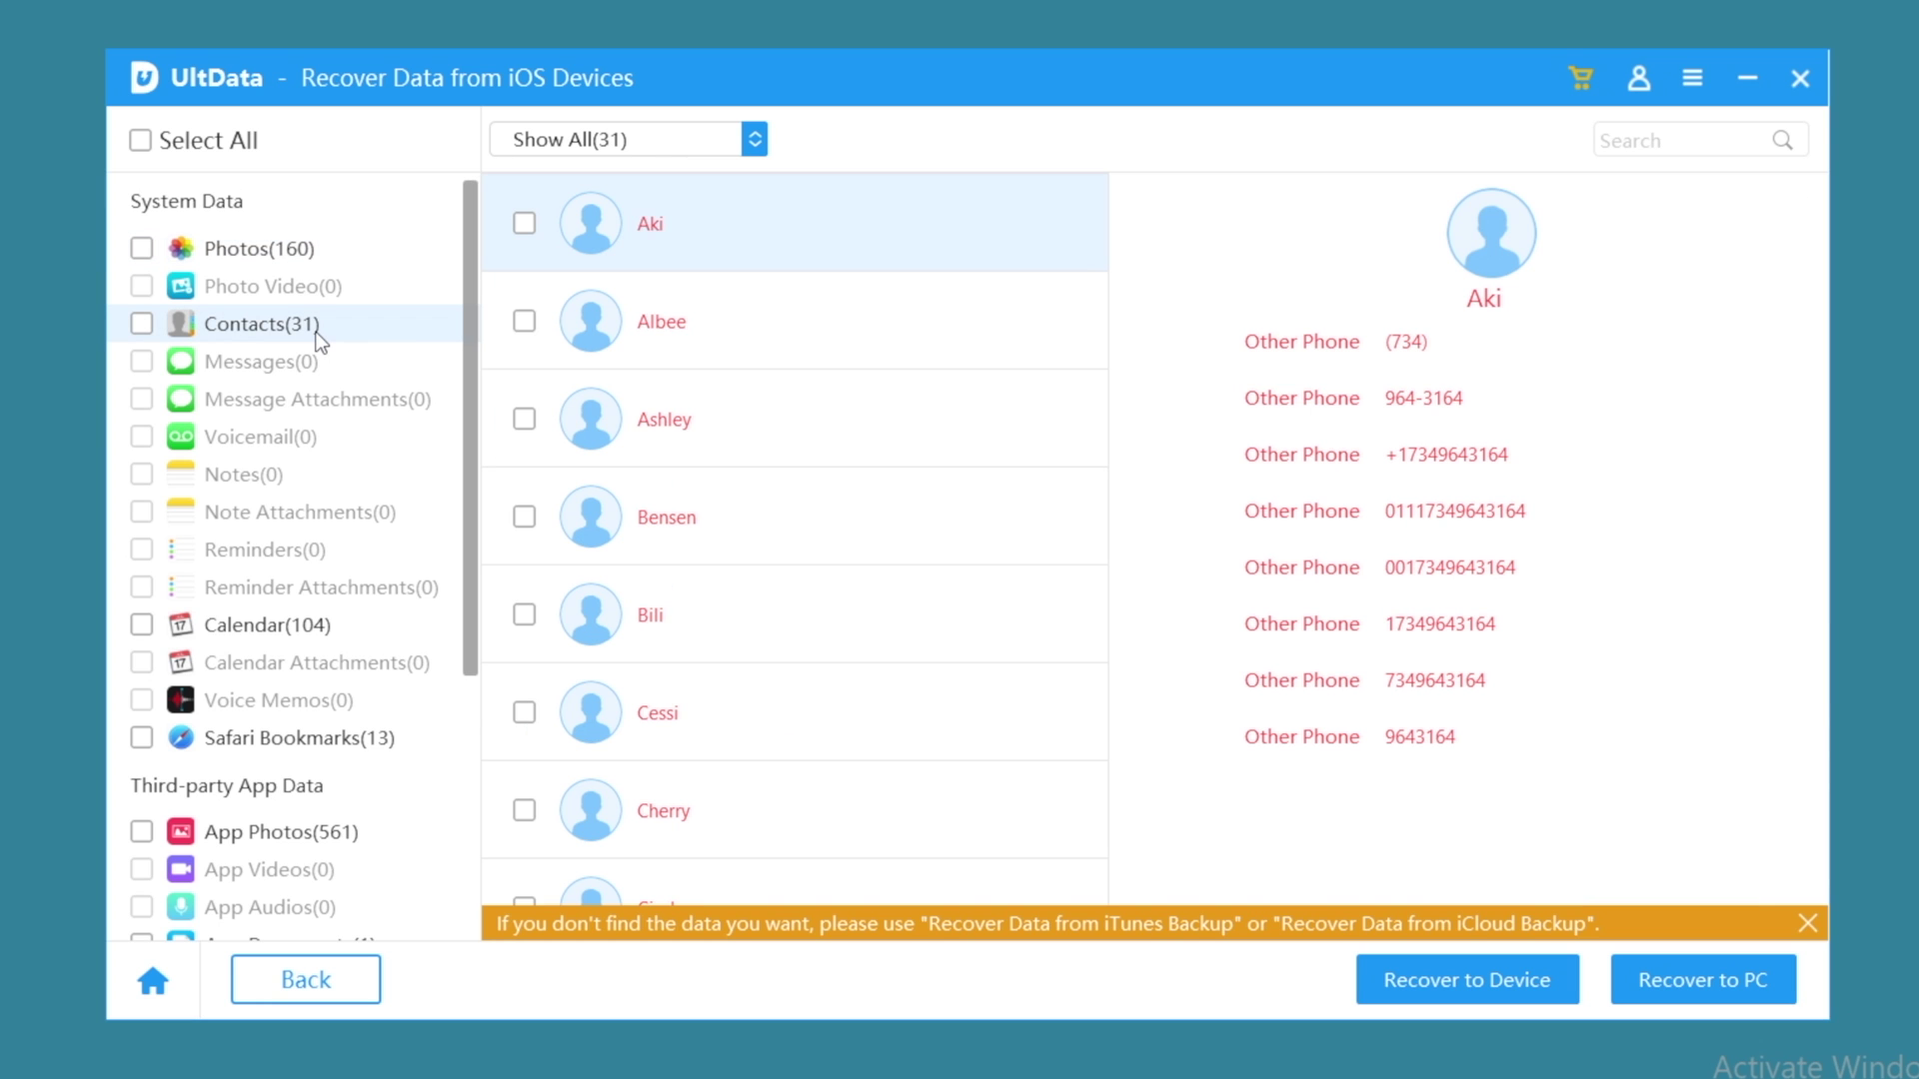
scroll(996, 560, "down", 8)
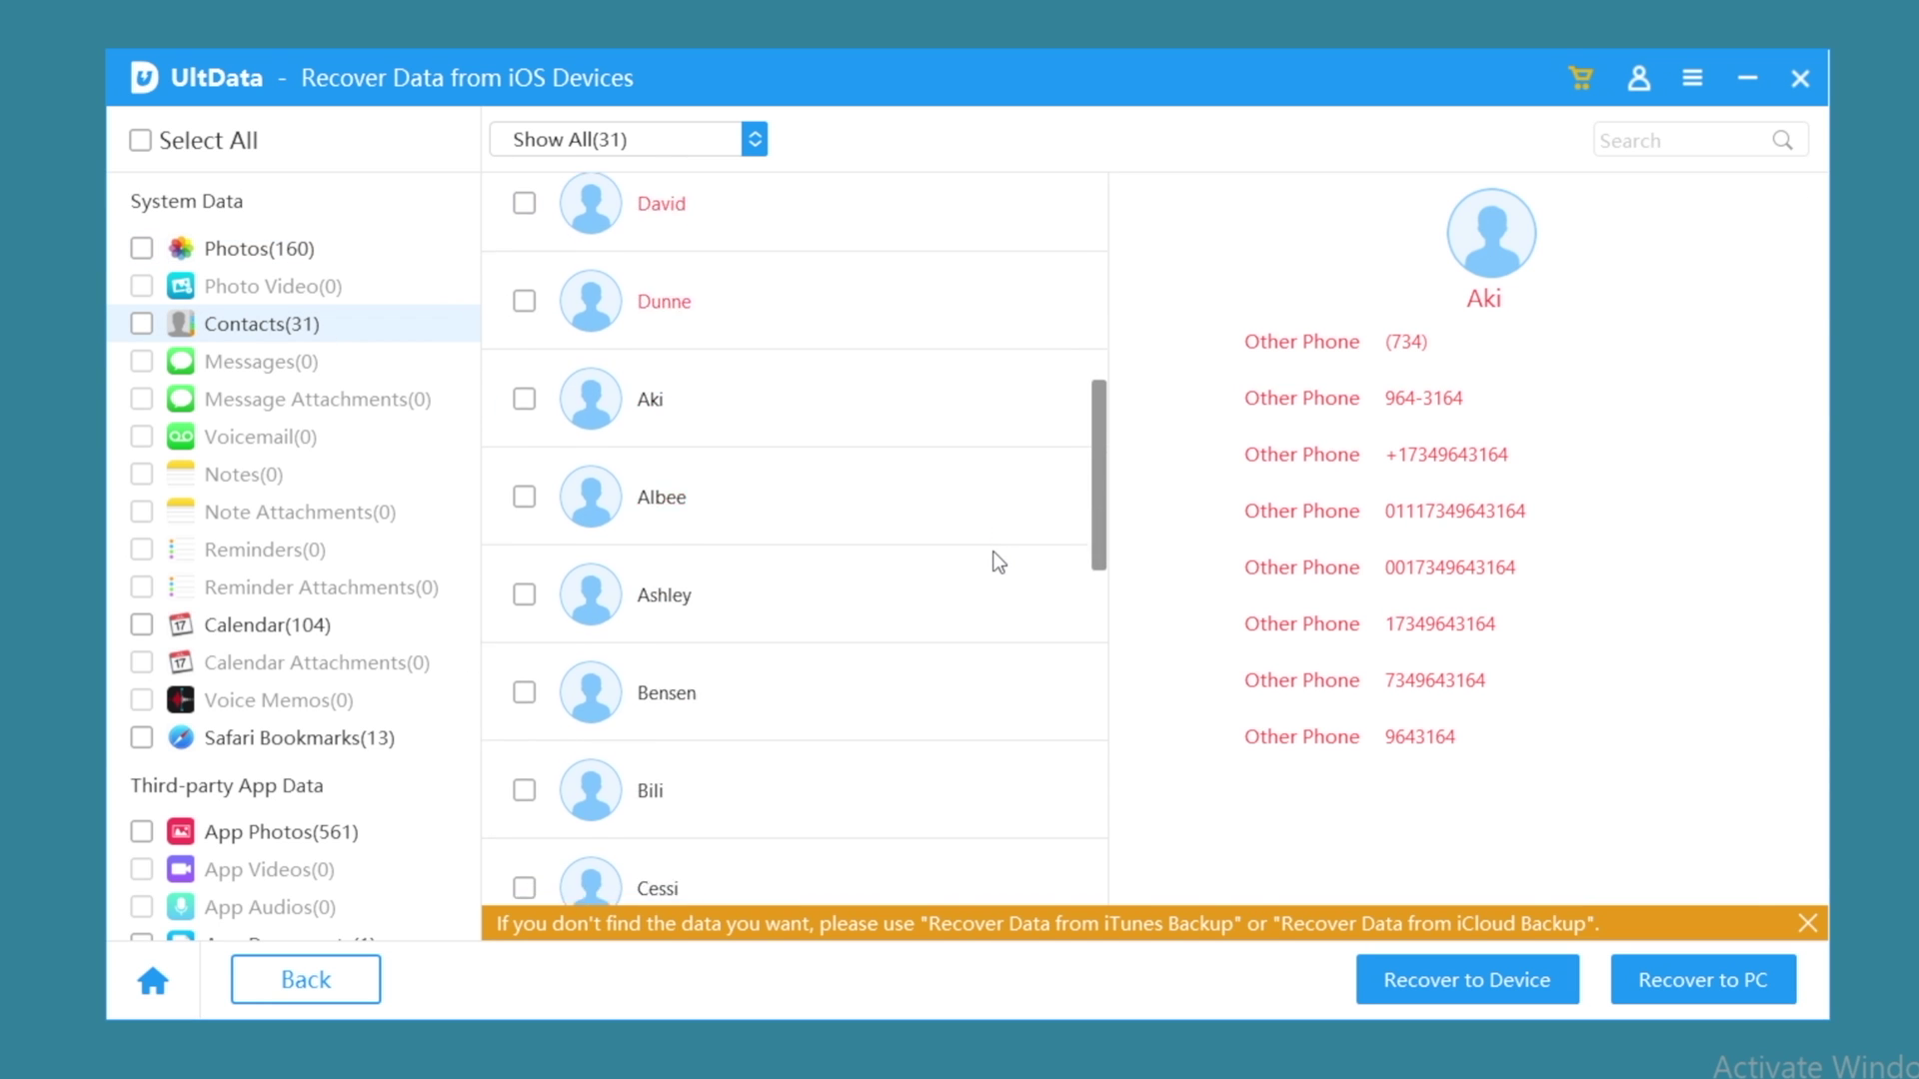
left_click(379, 738)
left_click(357, 628)
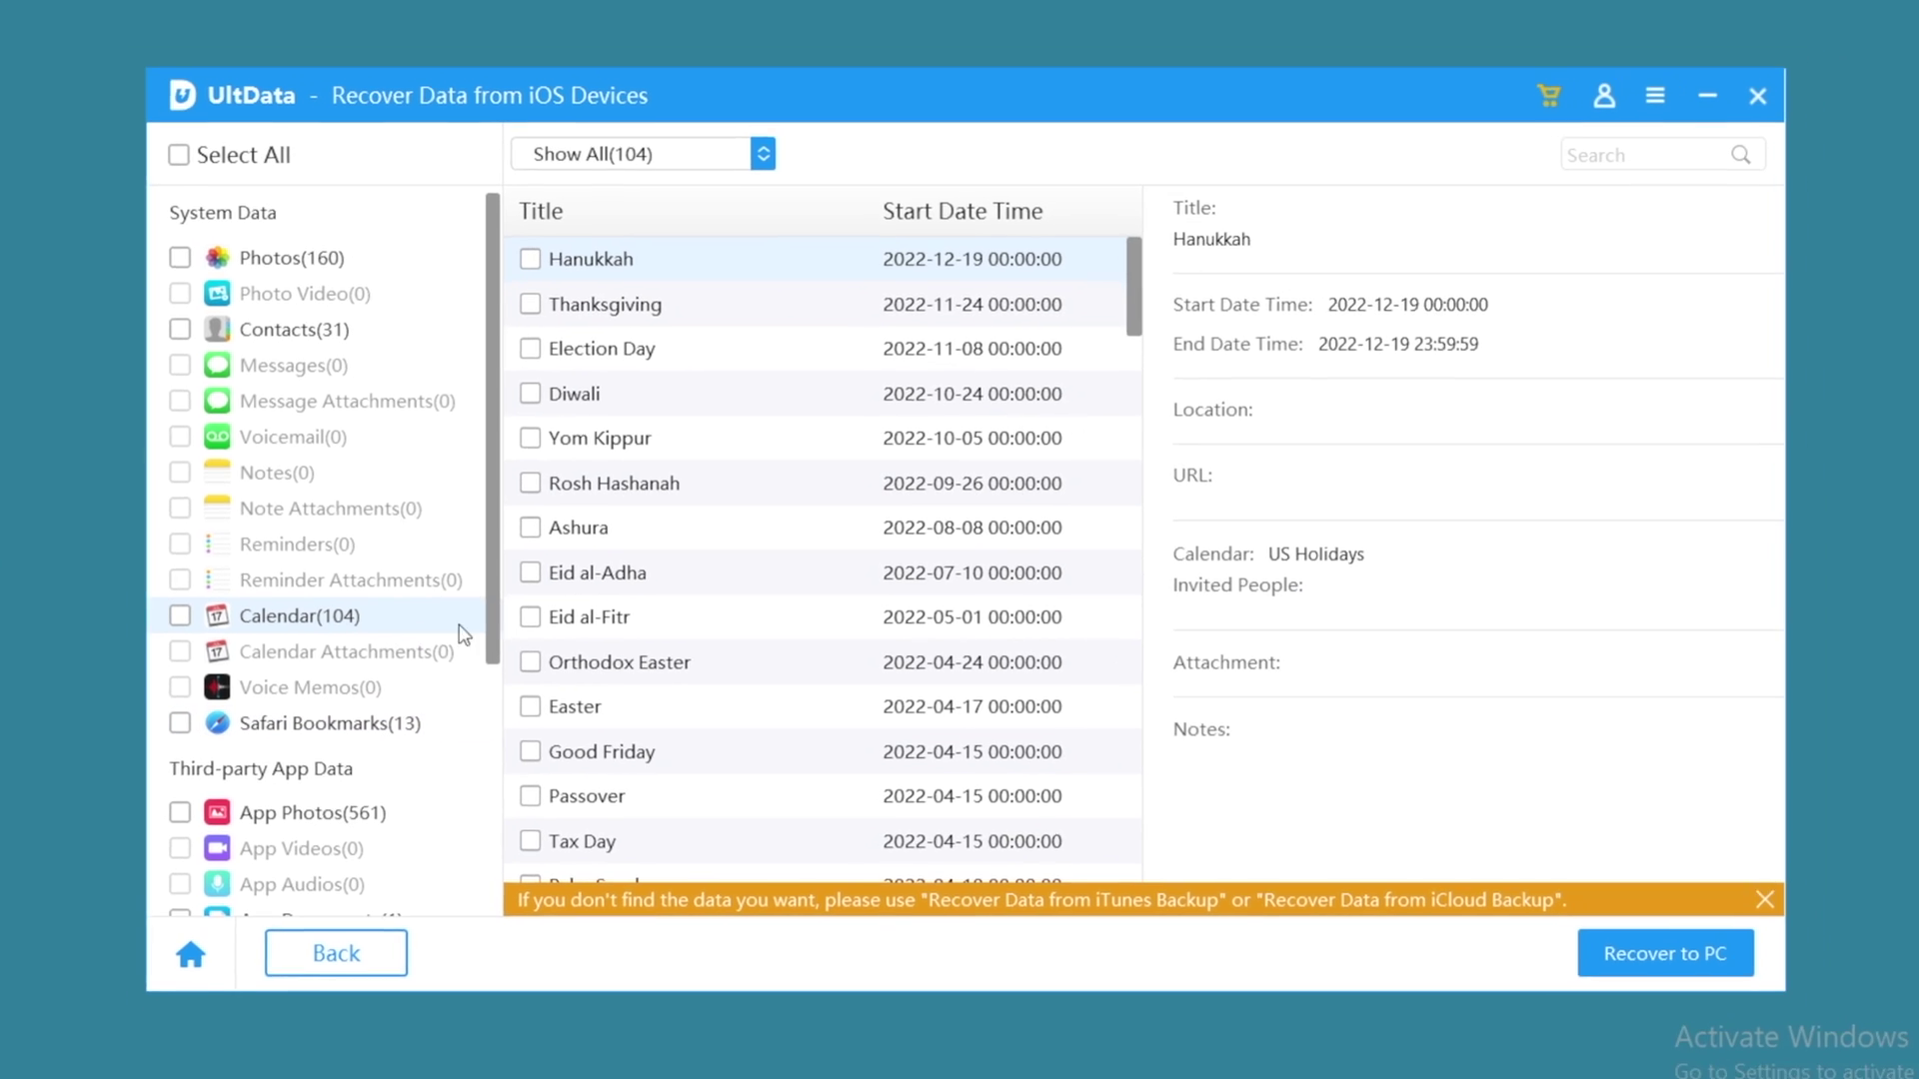
scroll(819, 550, "down", 15)
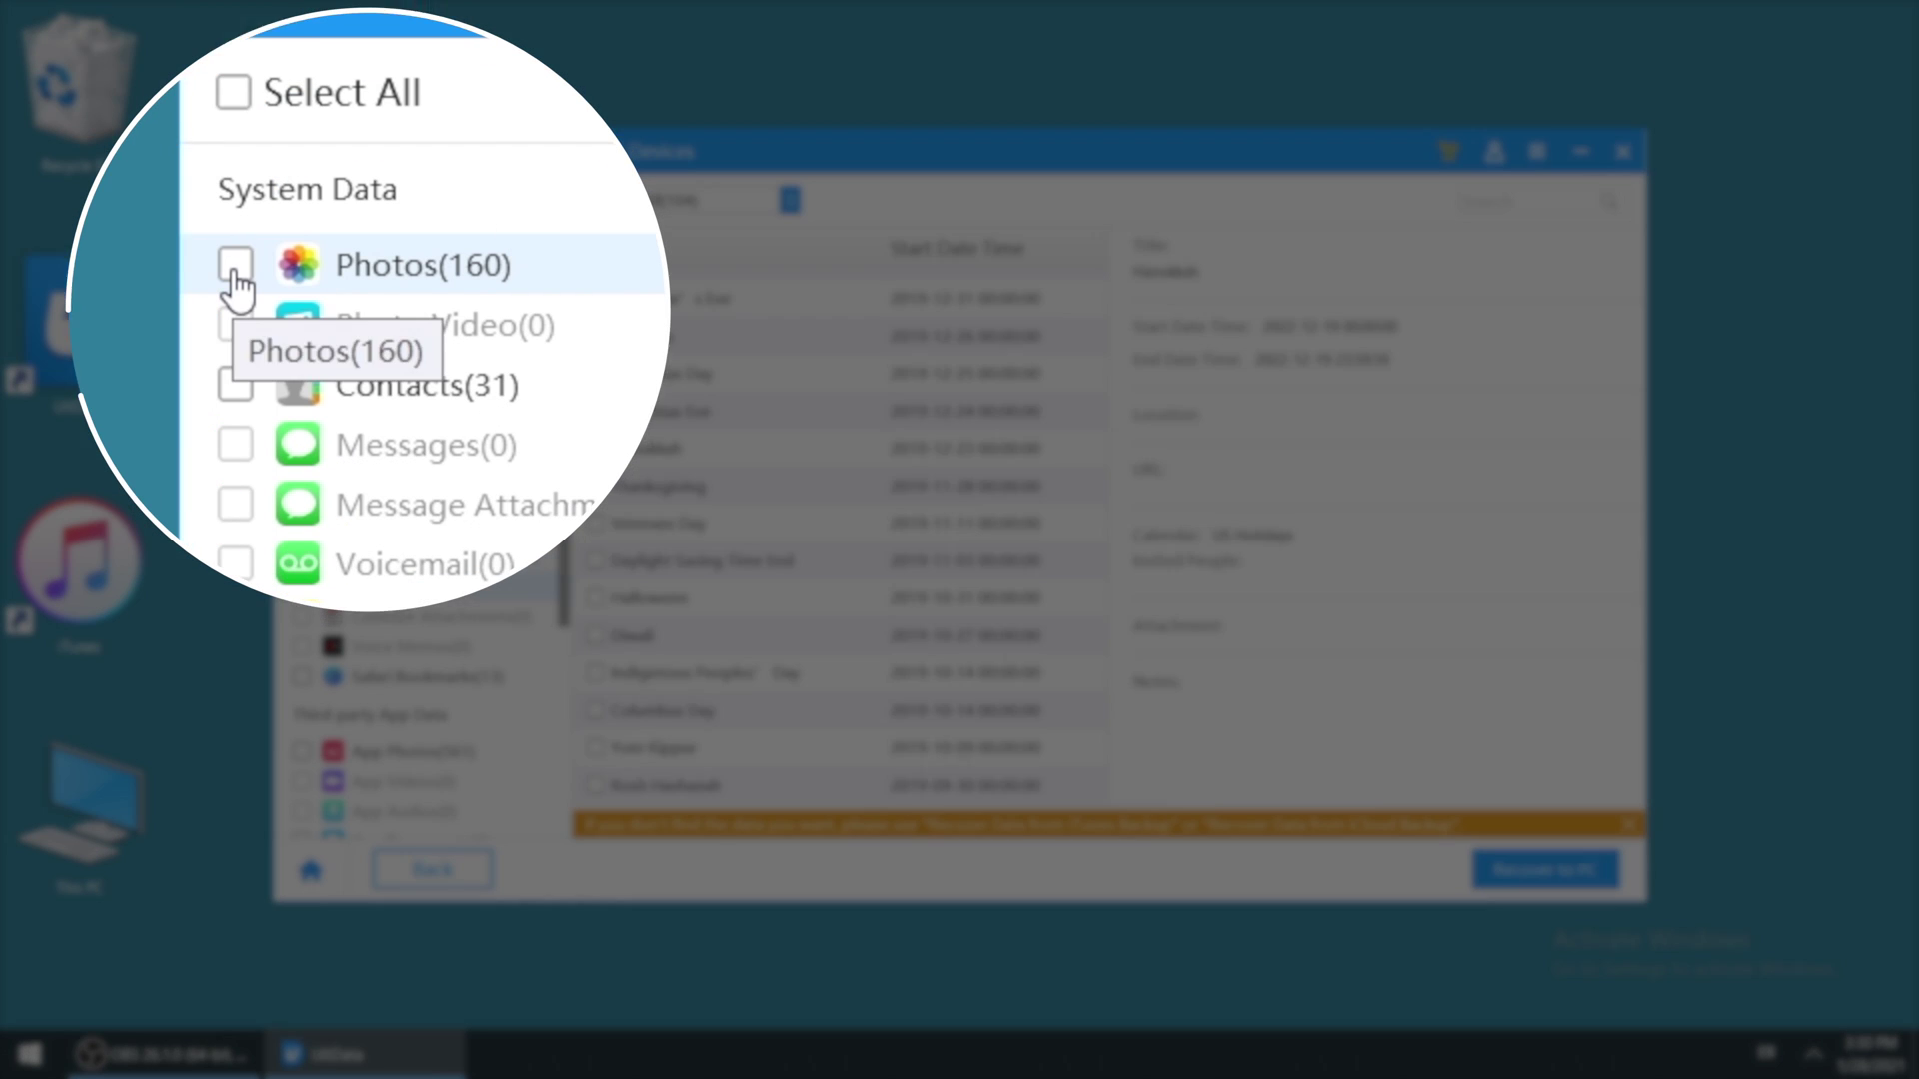
Step: Export all 160 photos and 31 contacts to the Desktop with Recover to PC
left_click(235, 268)
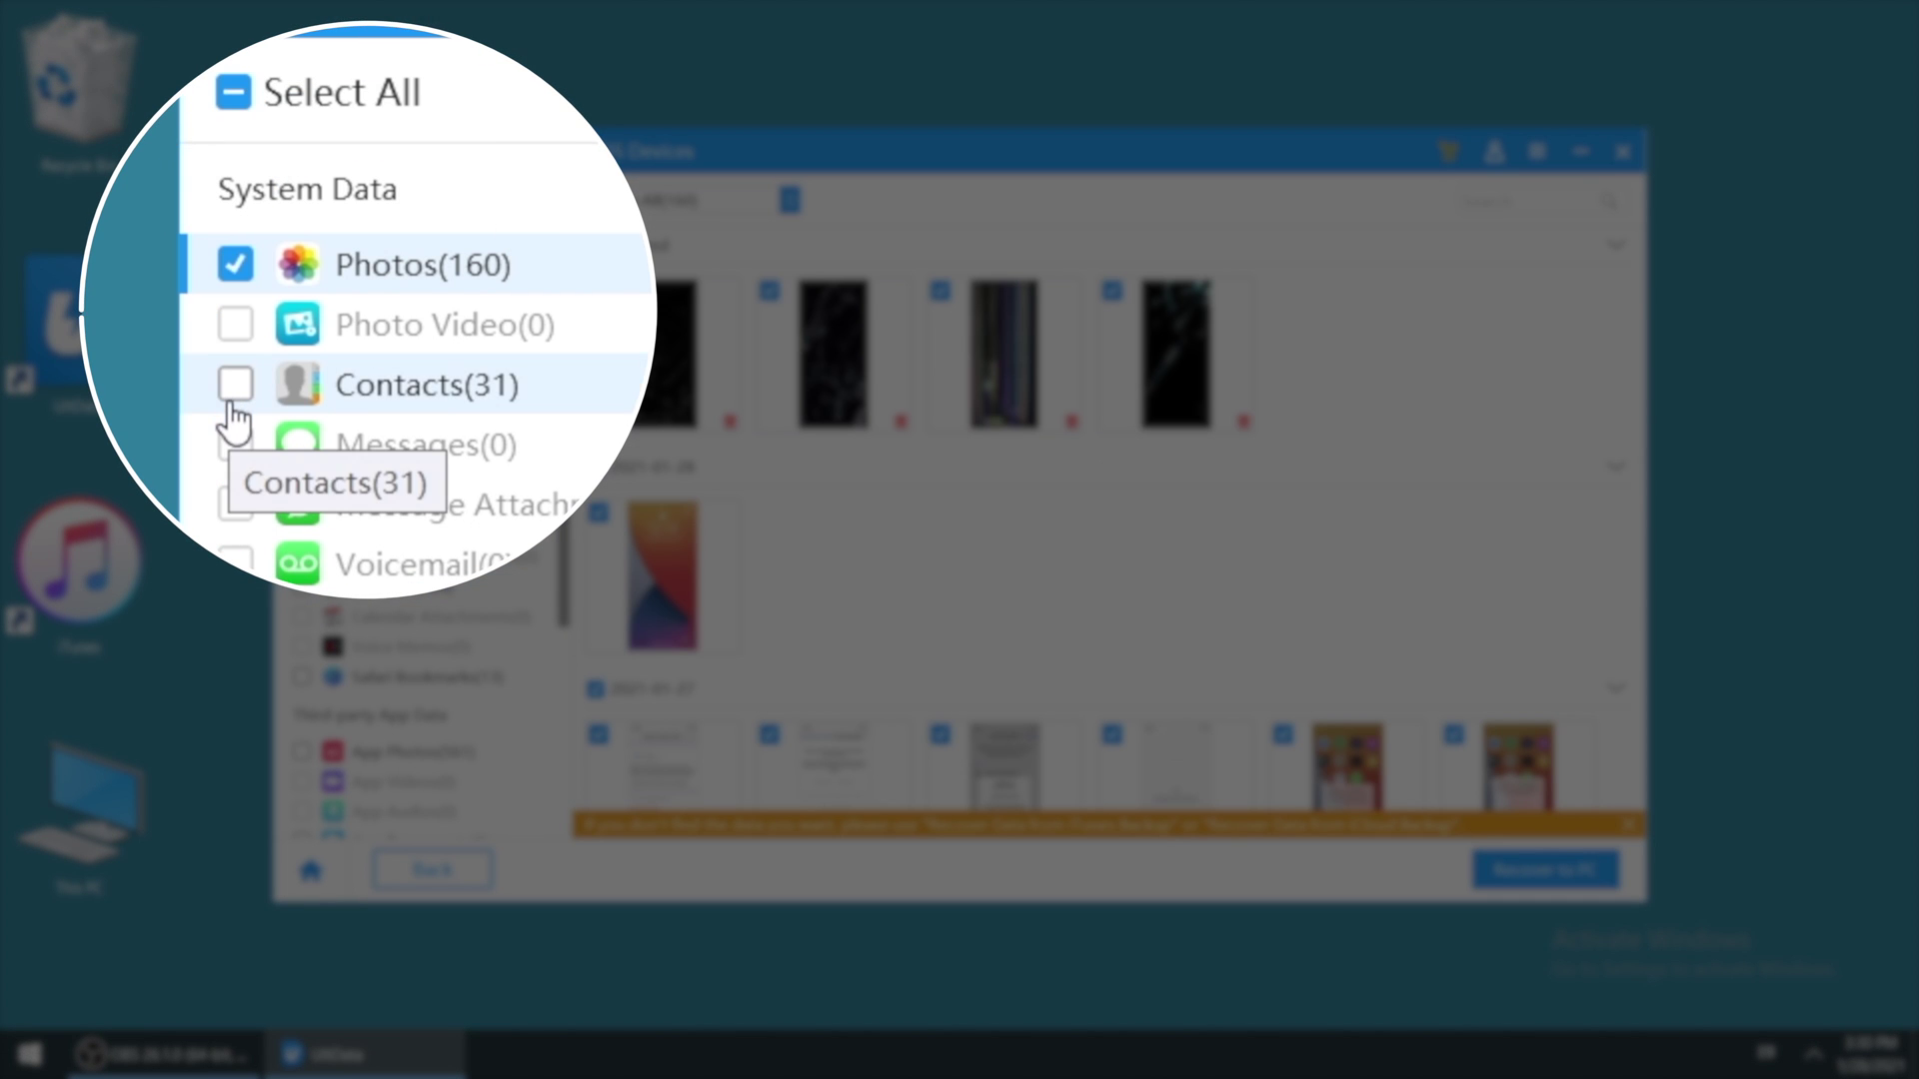
left_click(301, 349)
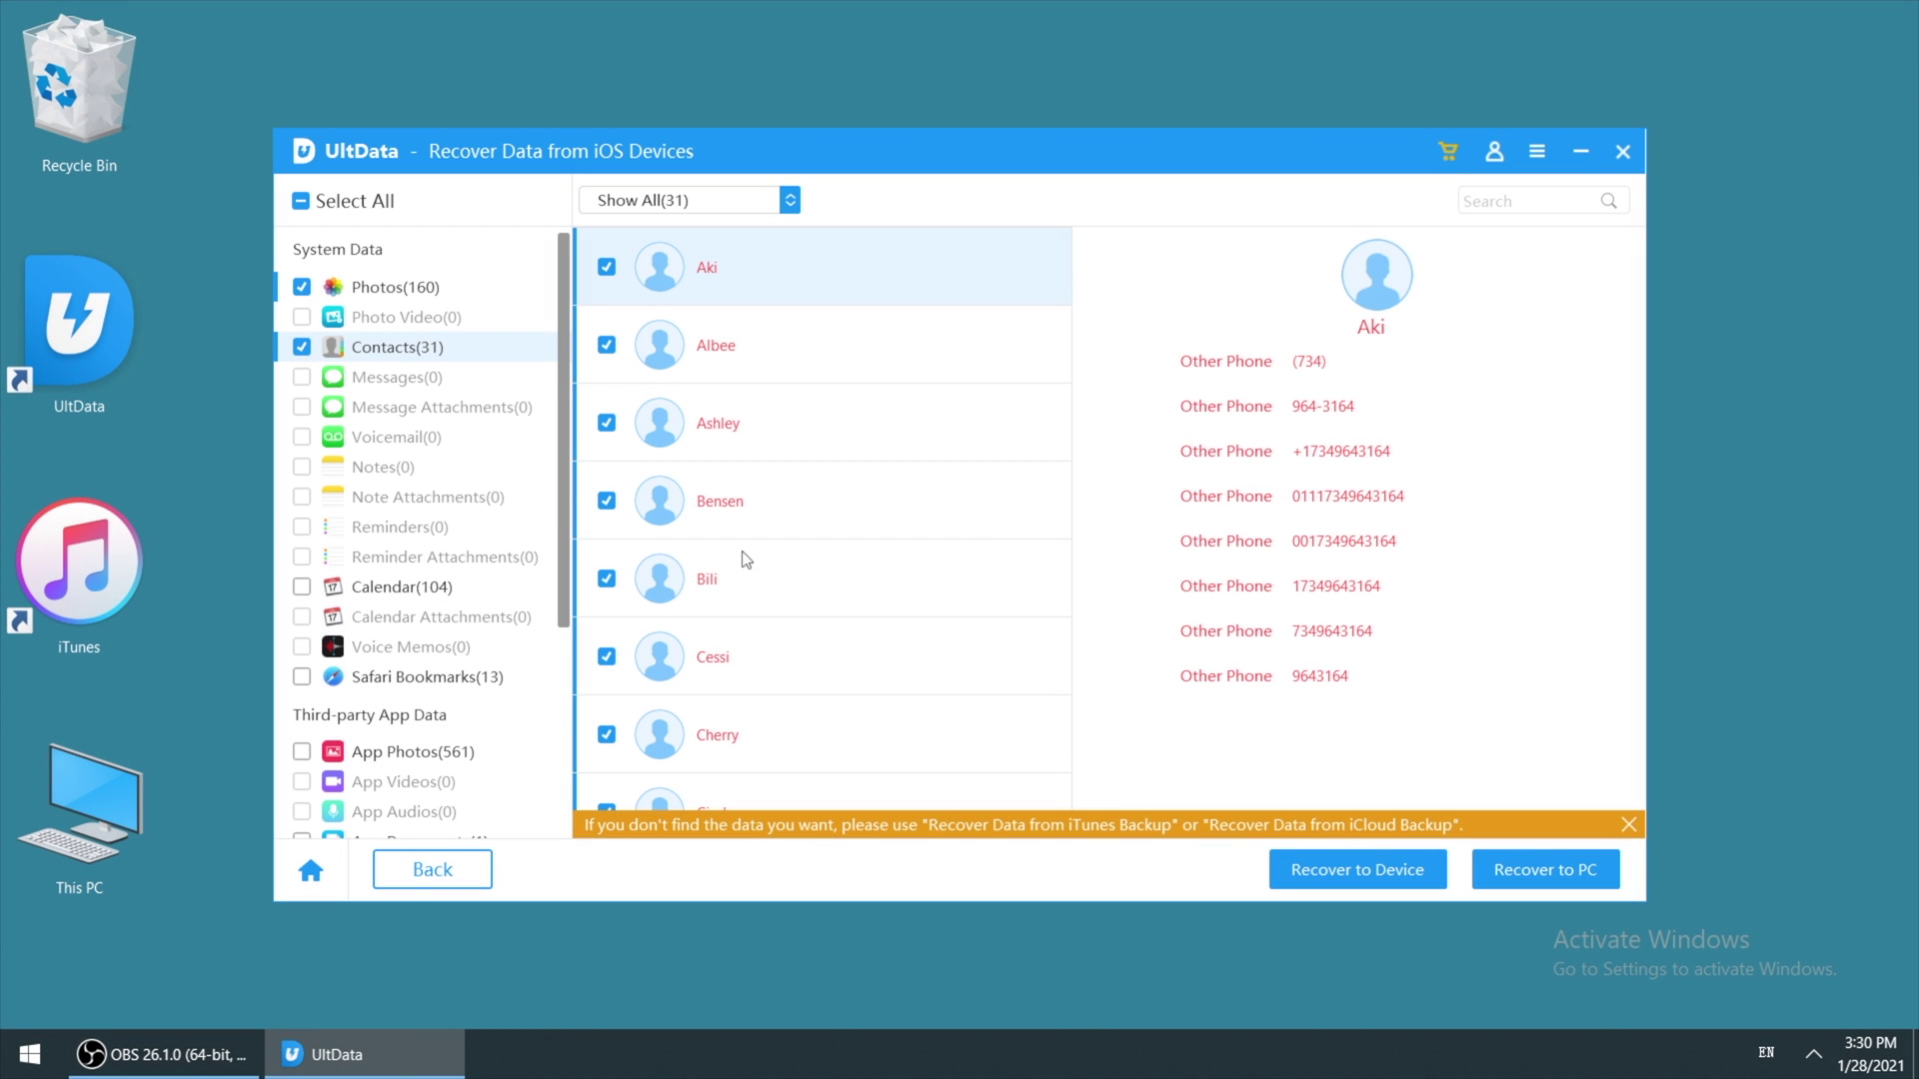
left_click(1518, 872)
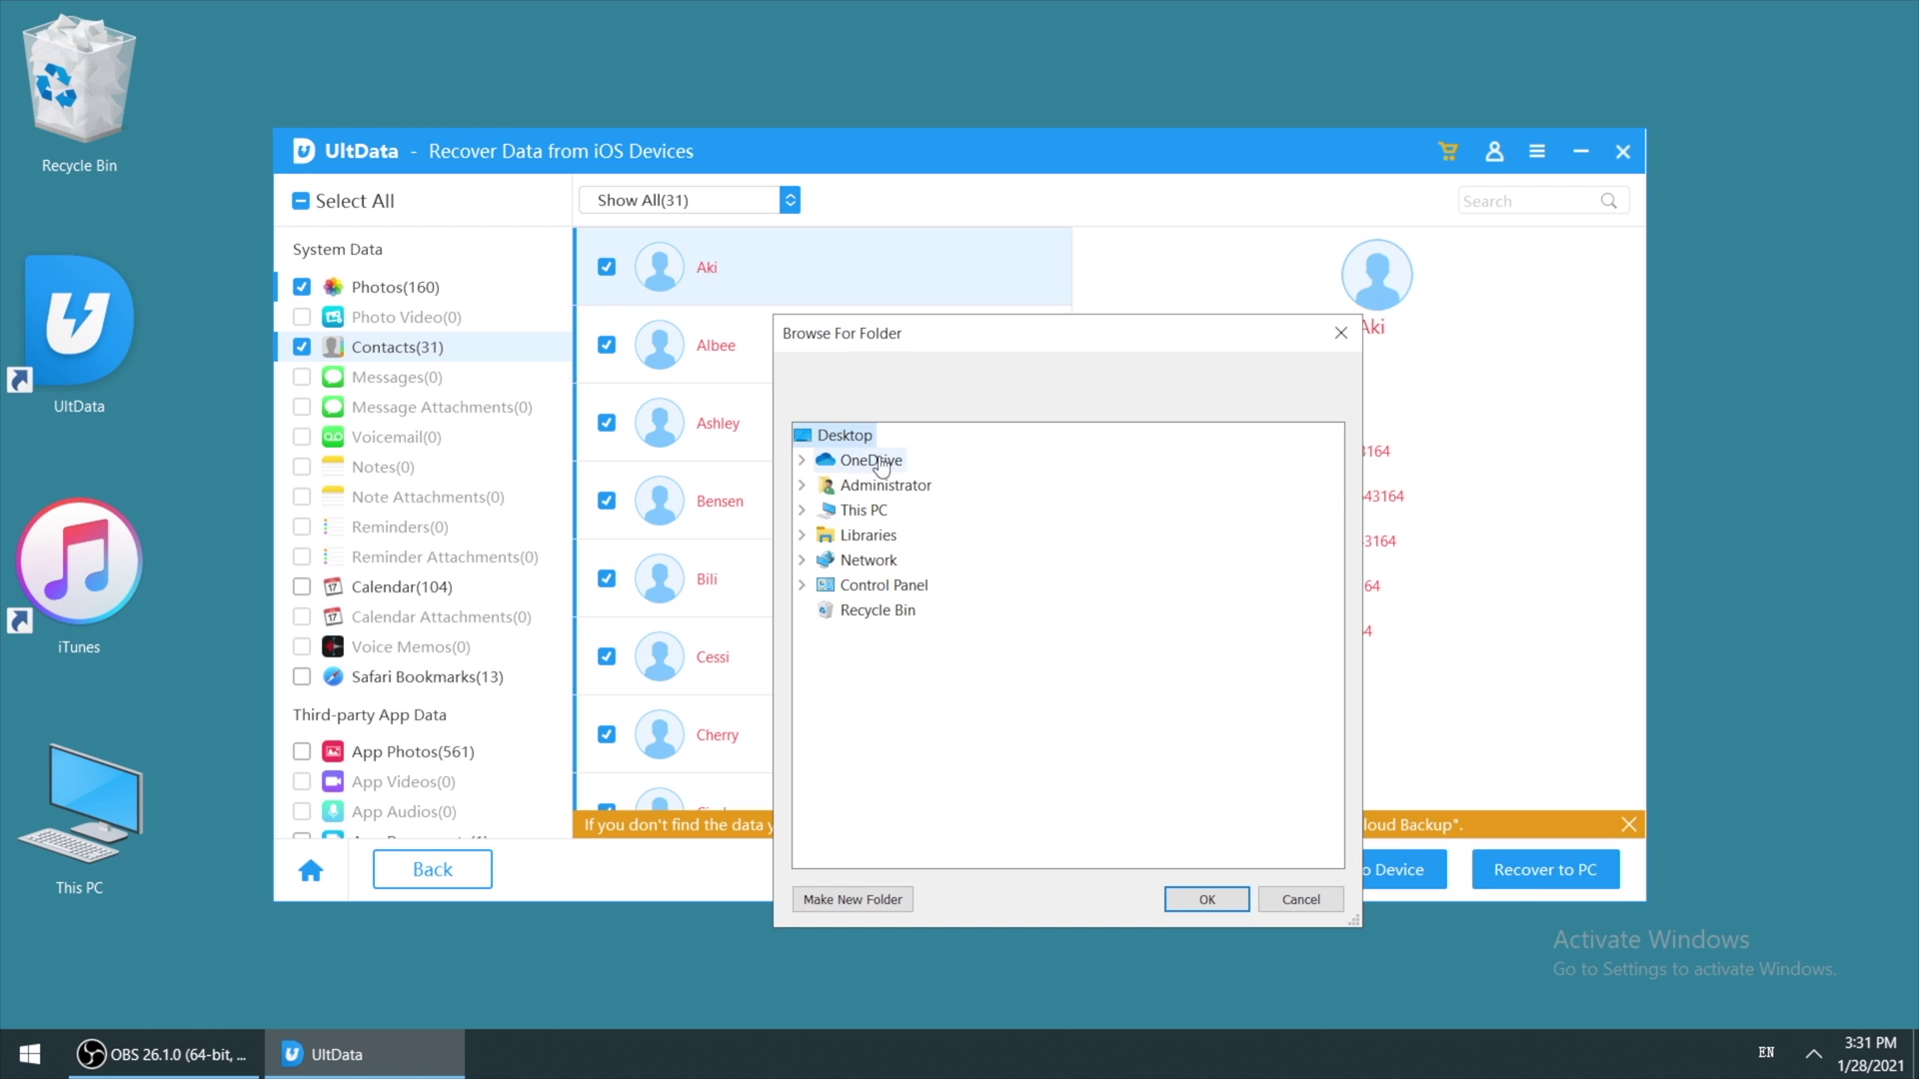
left_click(1178, 902)
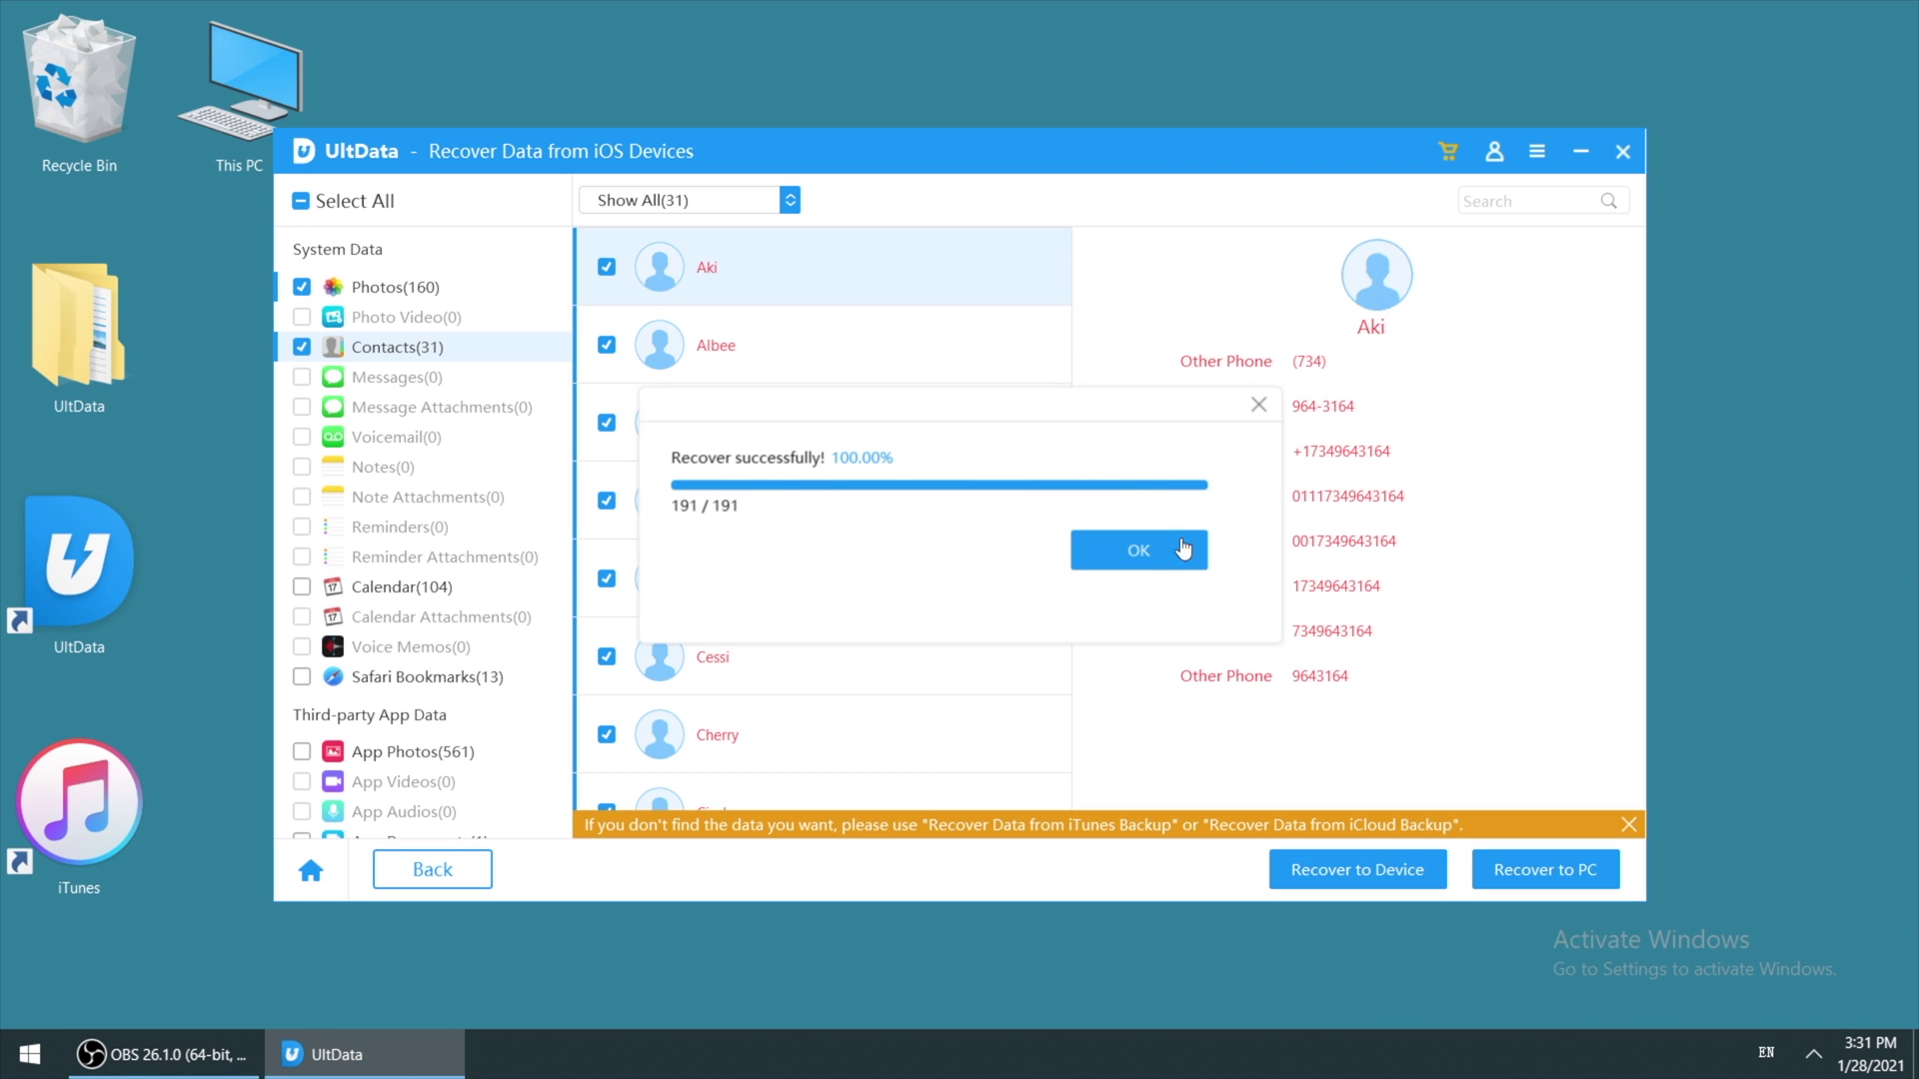
Step: Check the exported photos on the Desktop, then open the recovered Contacts folder
left_click(1184, 549)
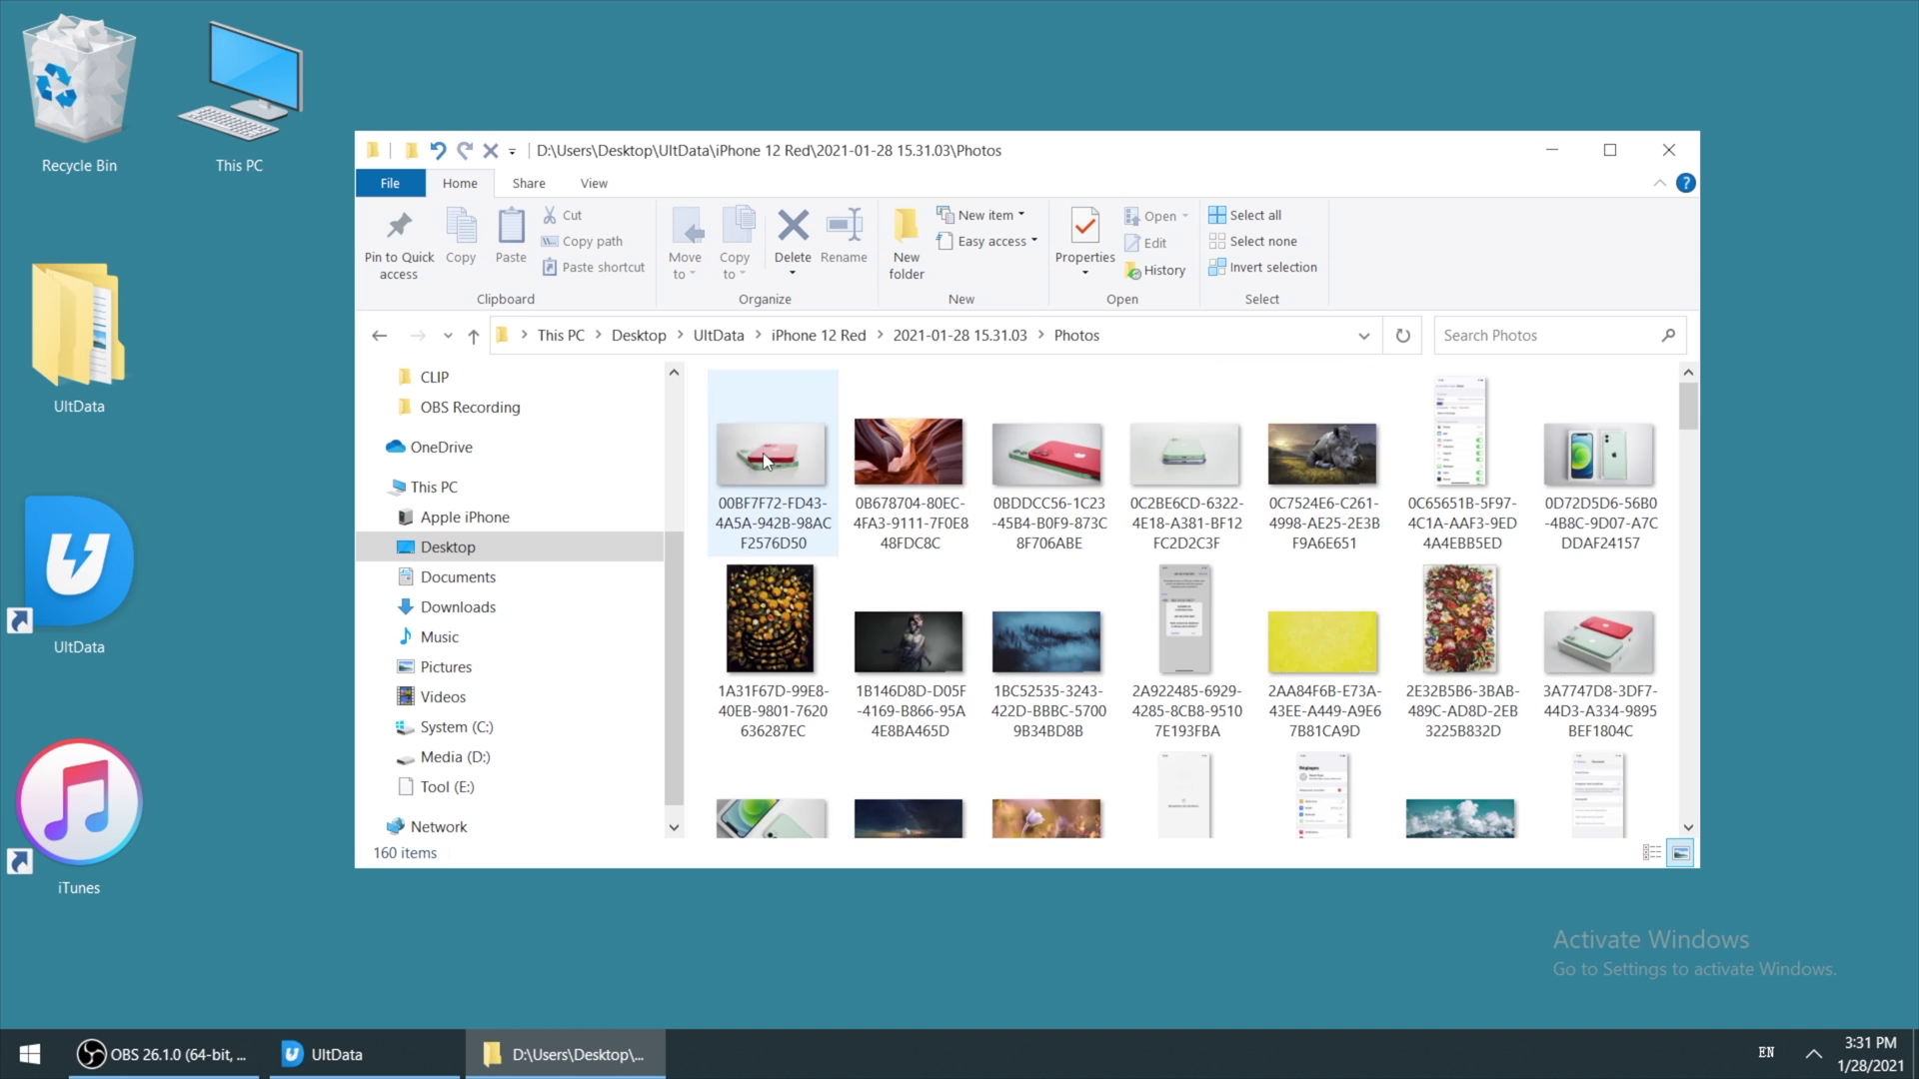
scroll(1154, 574, "down", 15)
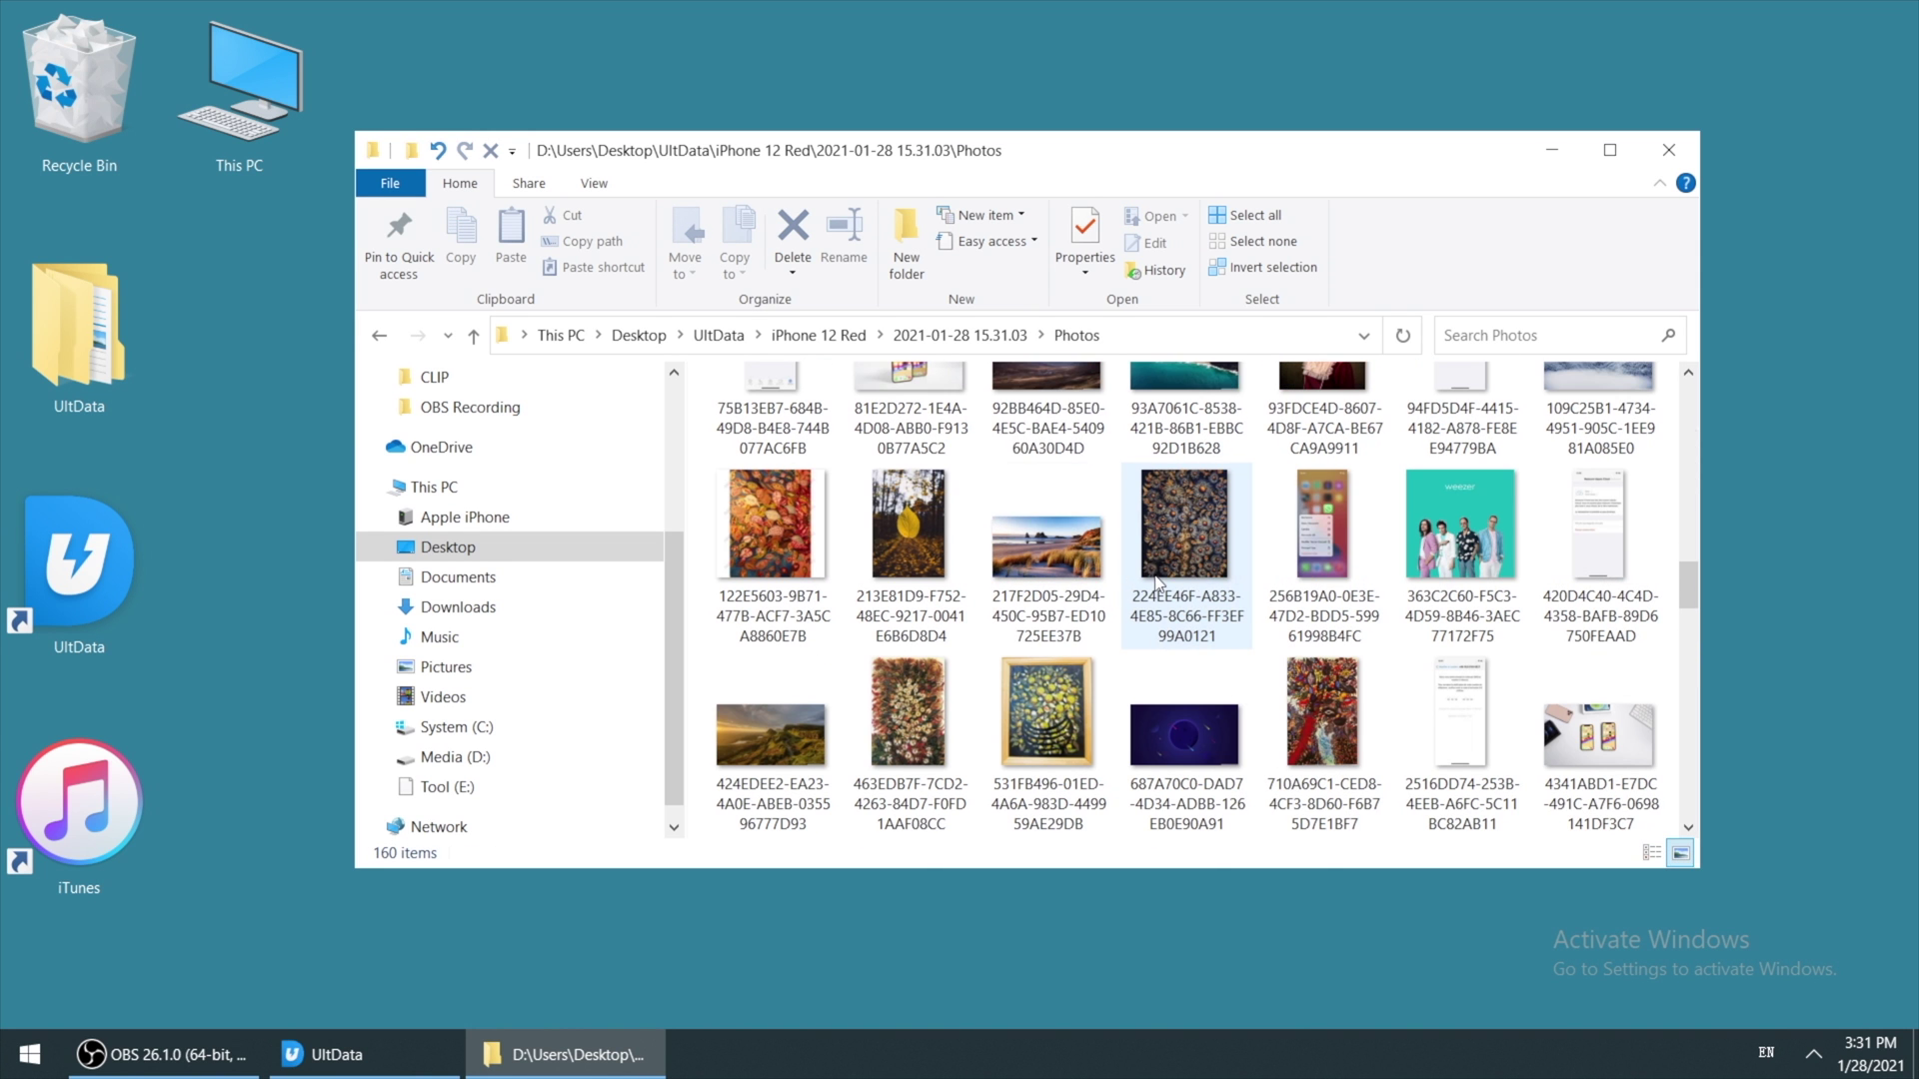
left_click(379, 335)
double_click(783, 416)
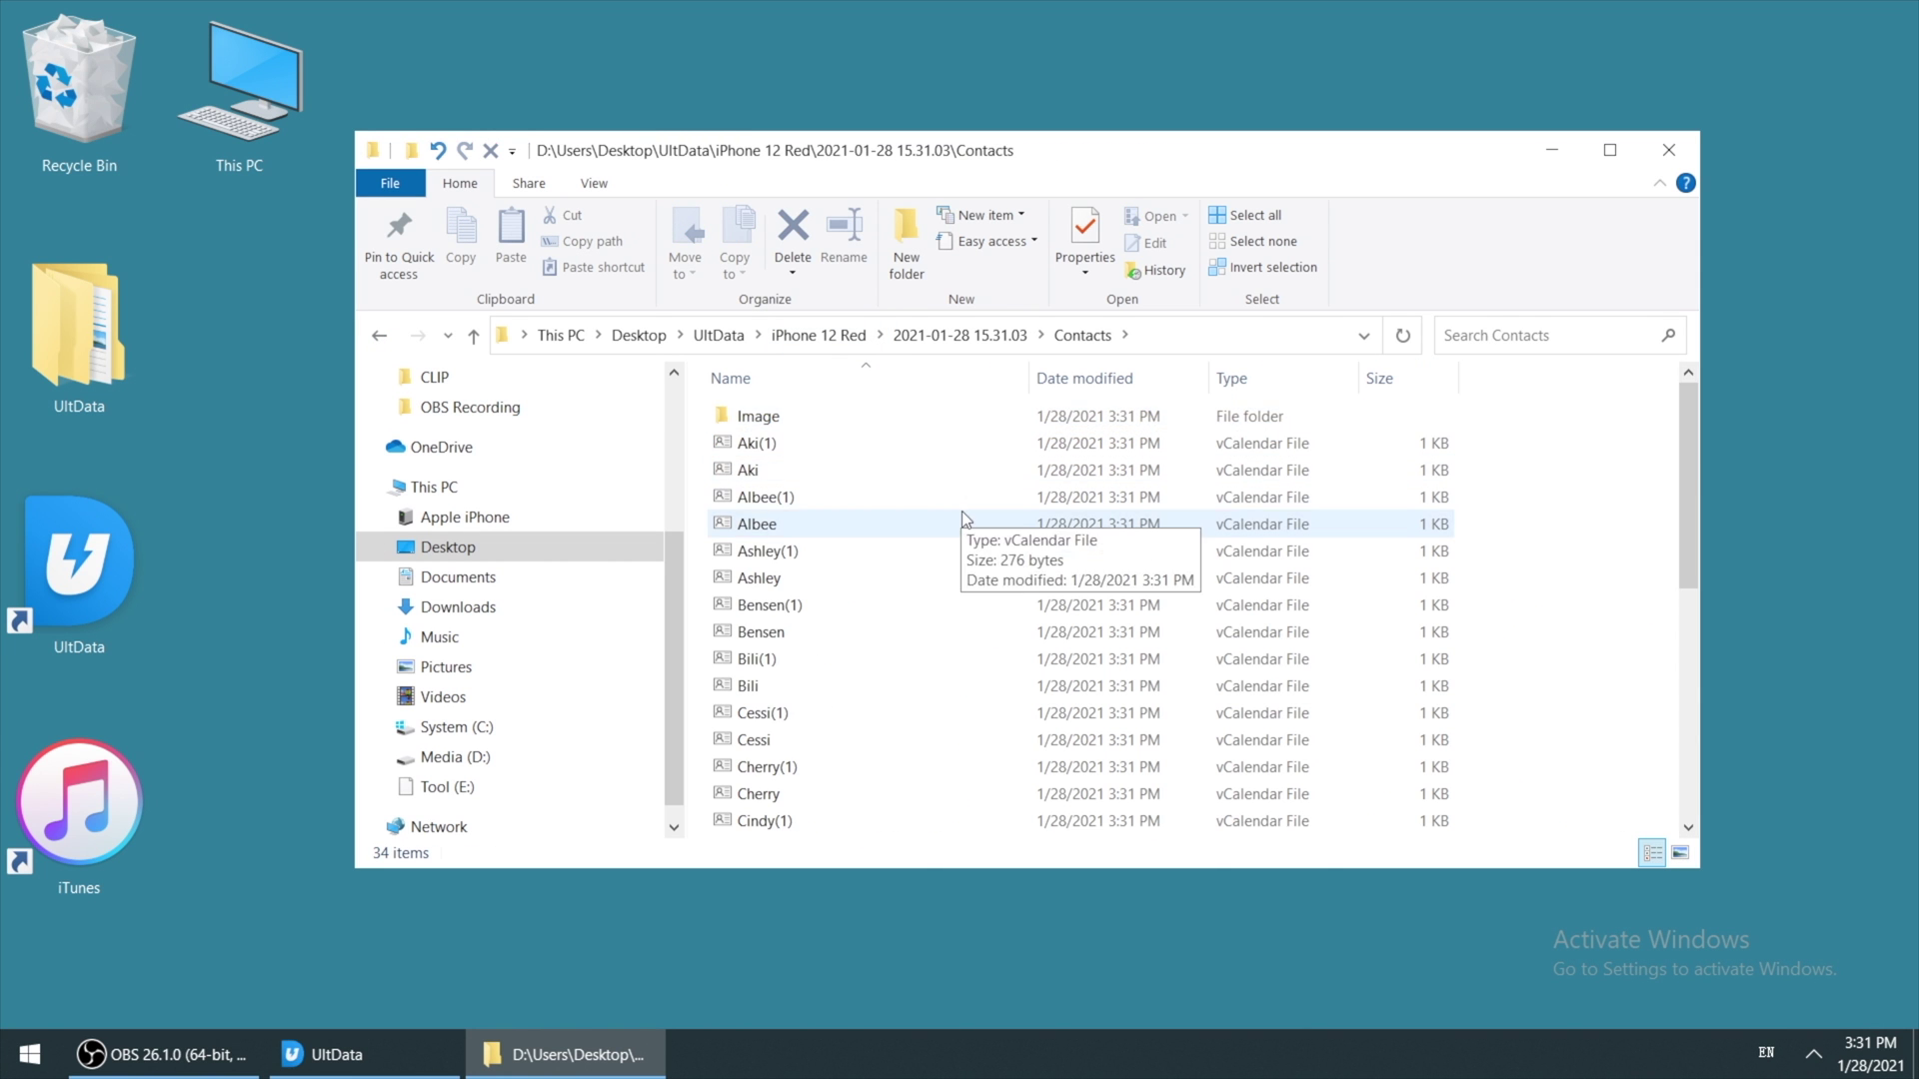
scroll(964, 517, "down", 6)
scroll(965, 518, "up", 8)
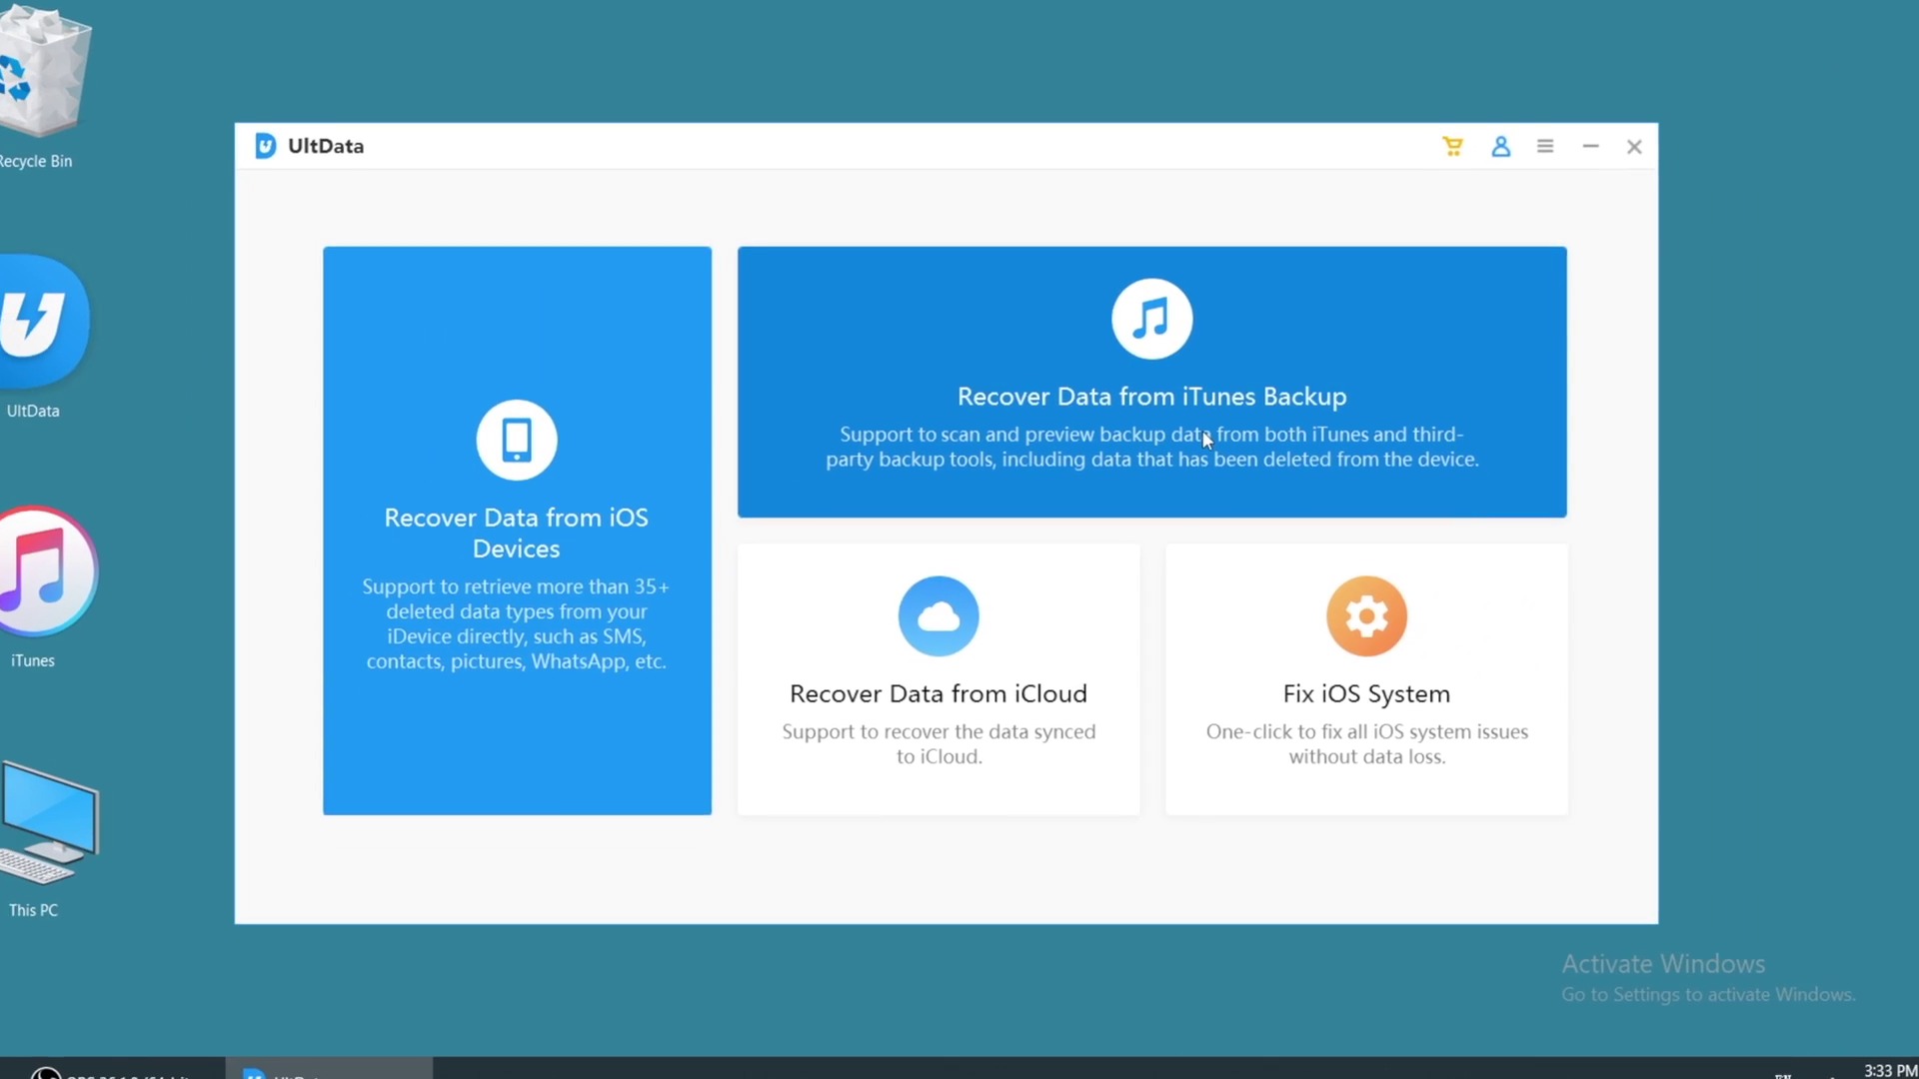
Step: Scan the iPhone 12 Red iTunes backup for all data types and browse its 160 photos
left_click(1209, 432)
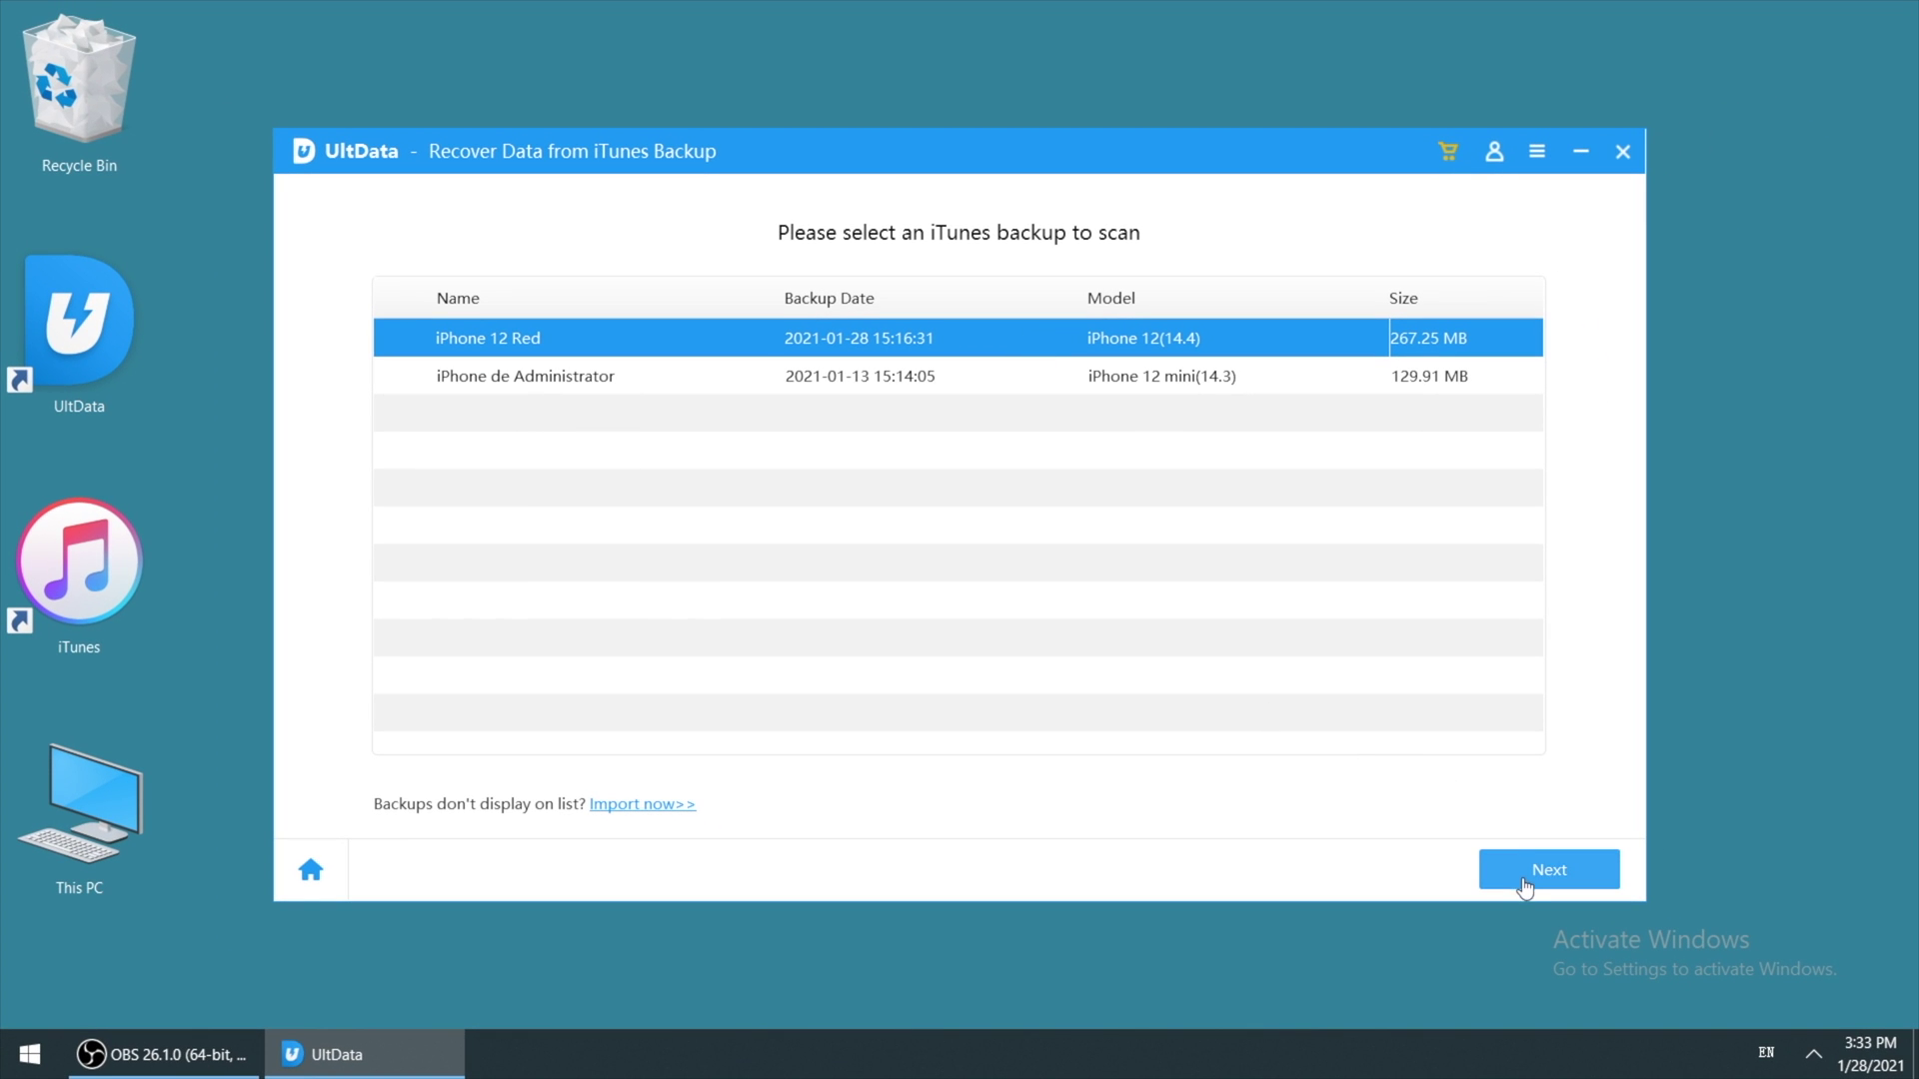
left_click(1537, 877)
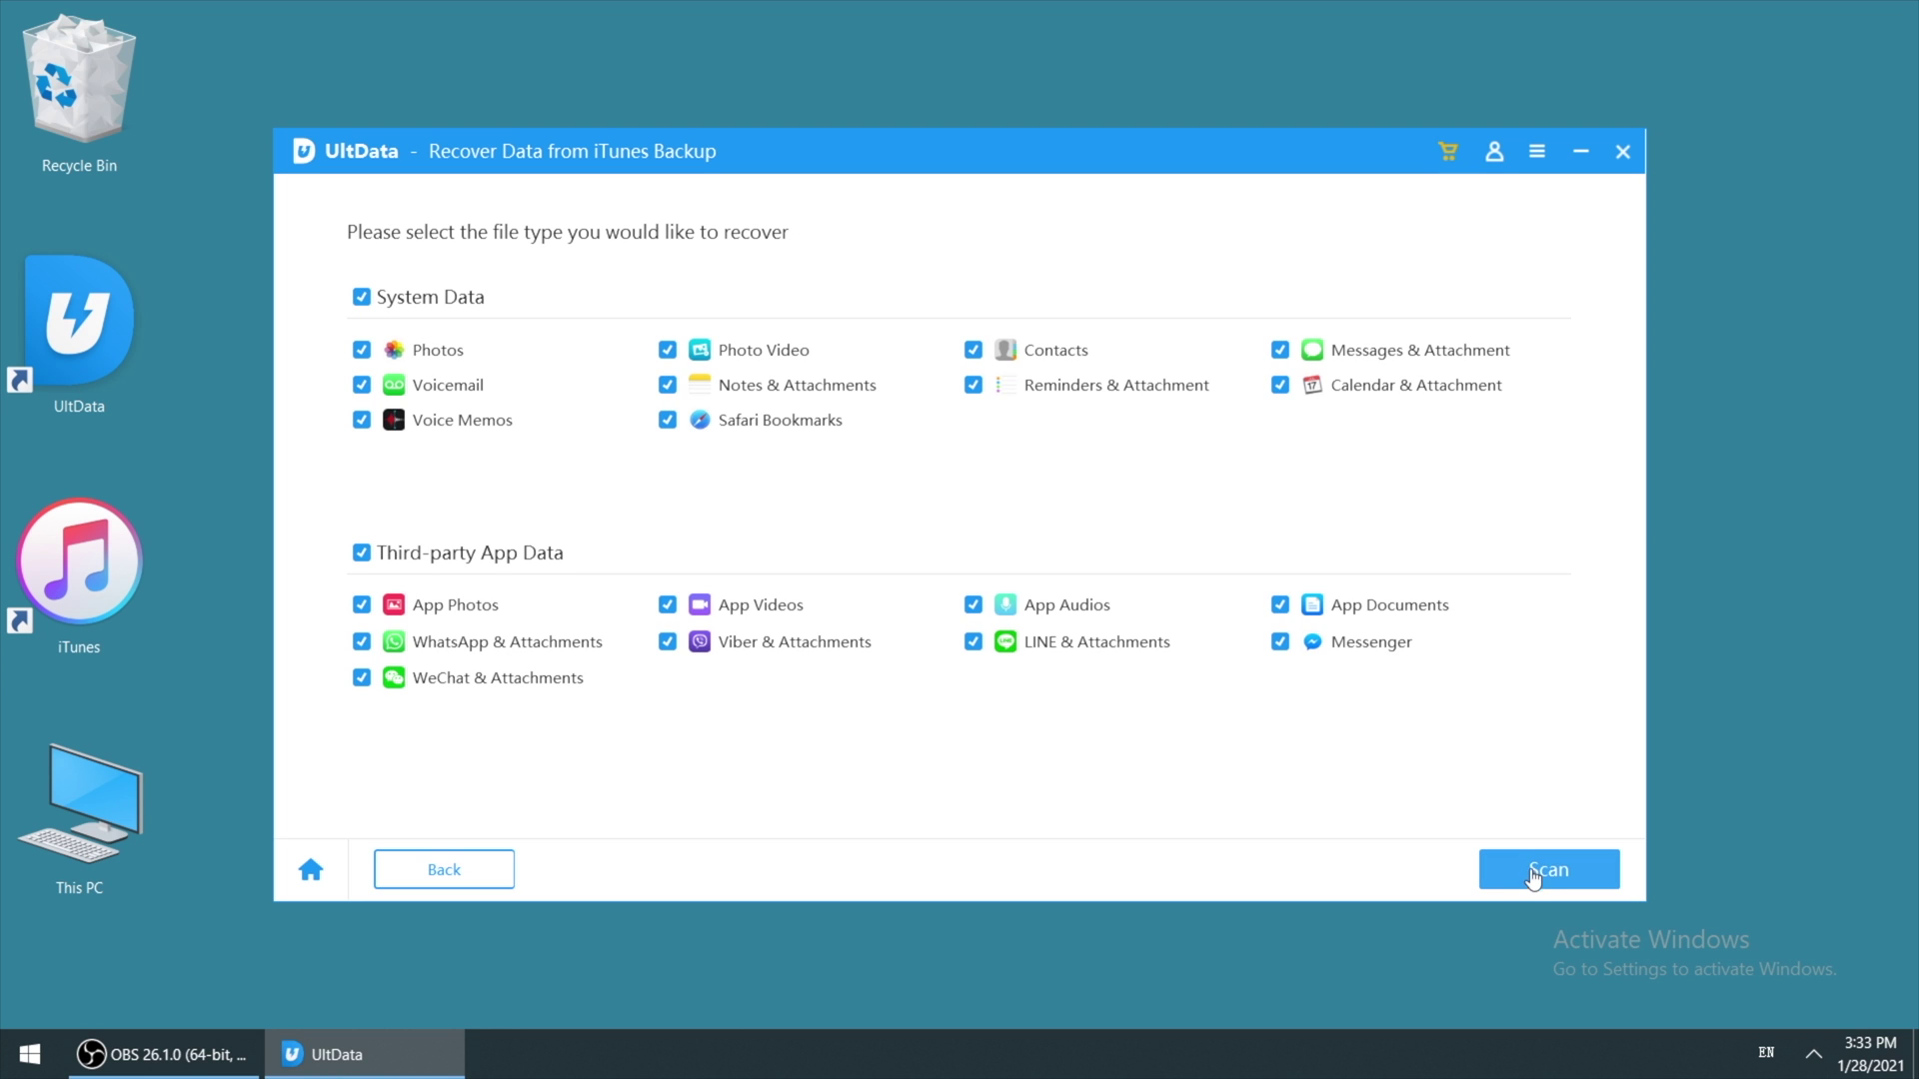
left_click(1535, 878)
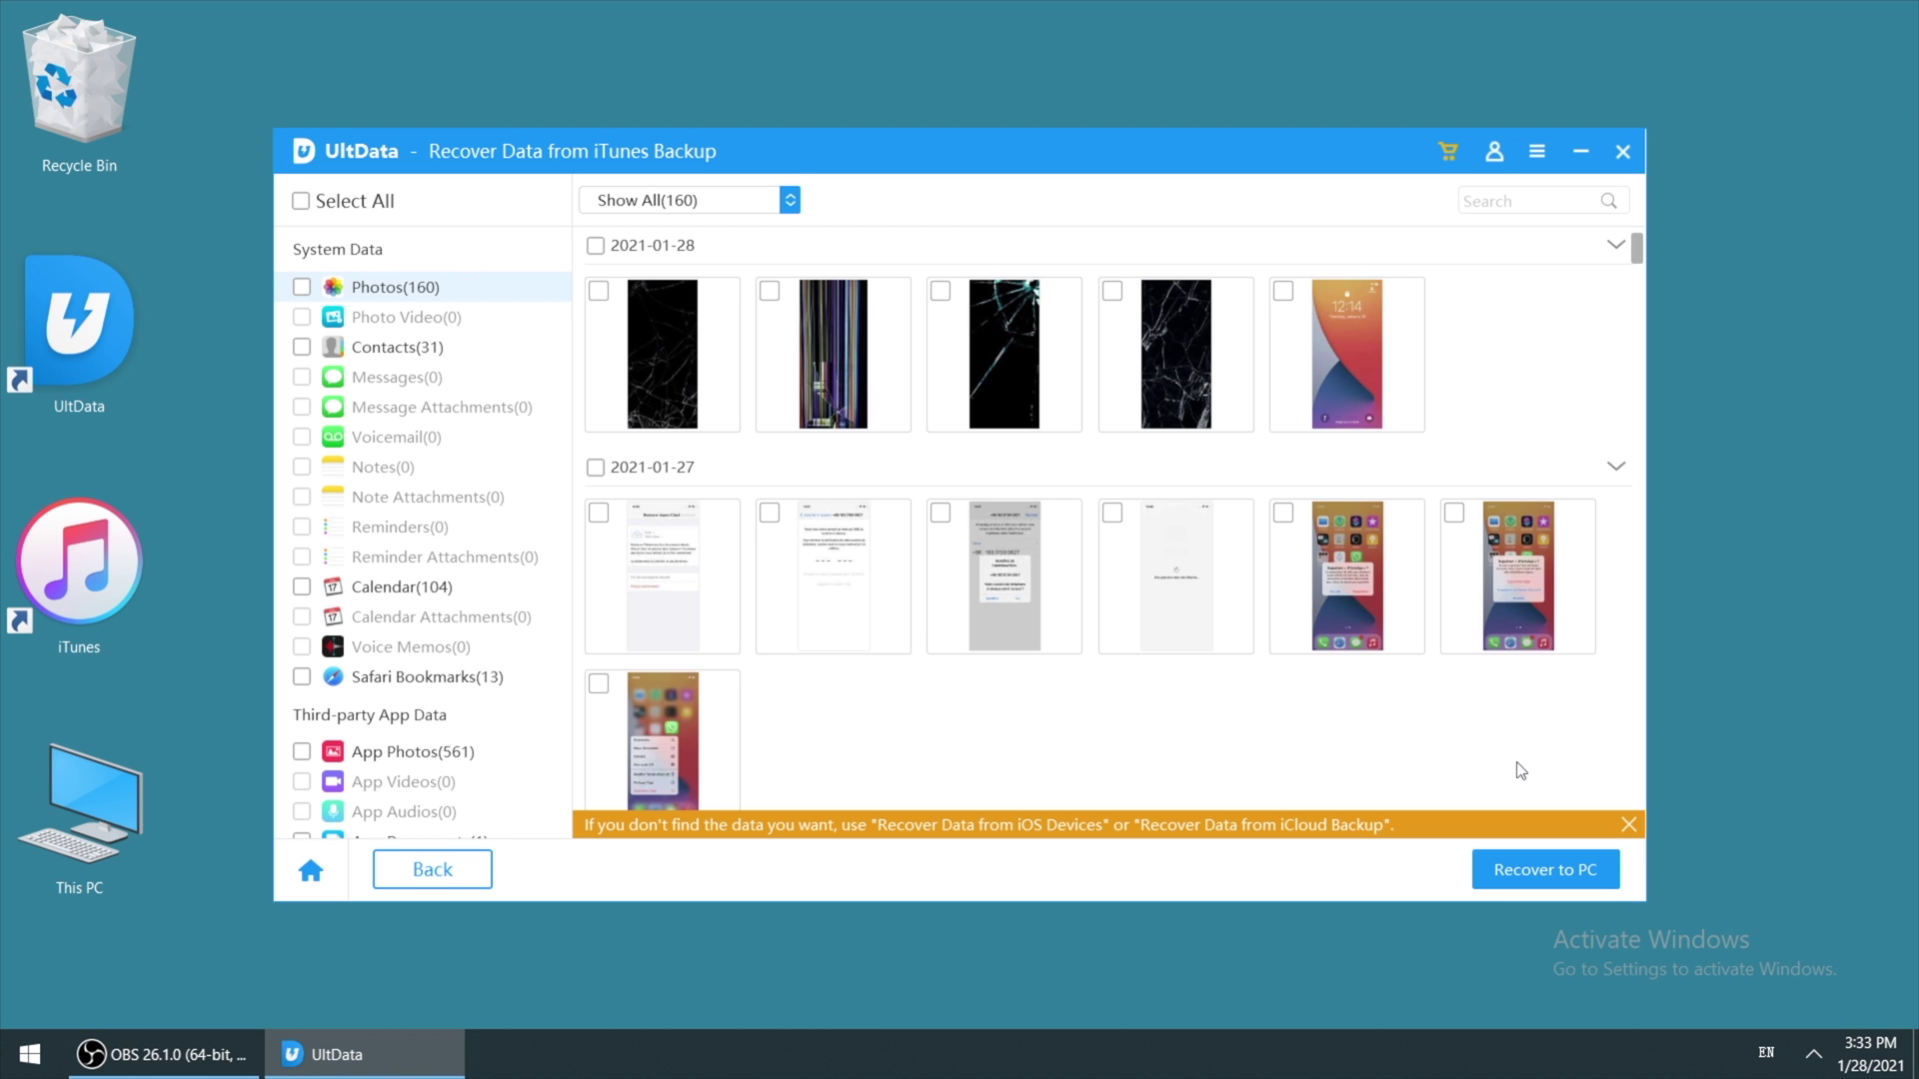
scroll(1520, 770, "down", 20)
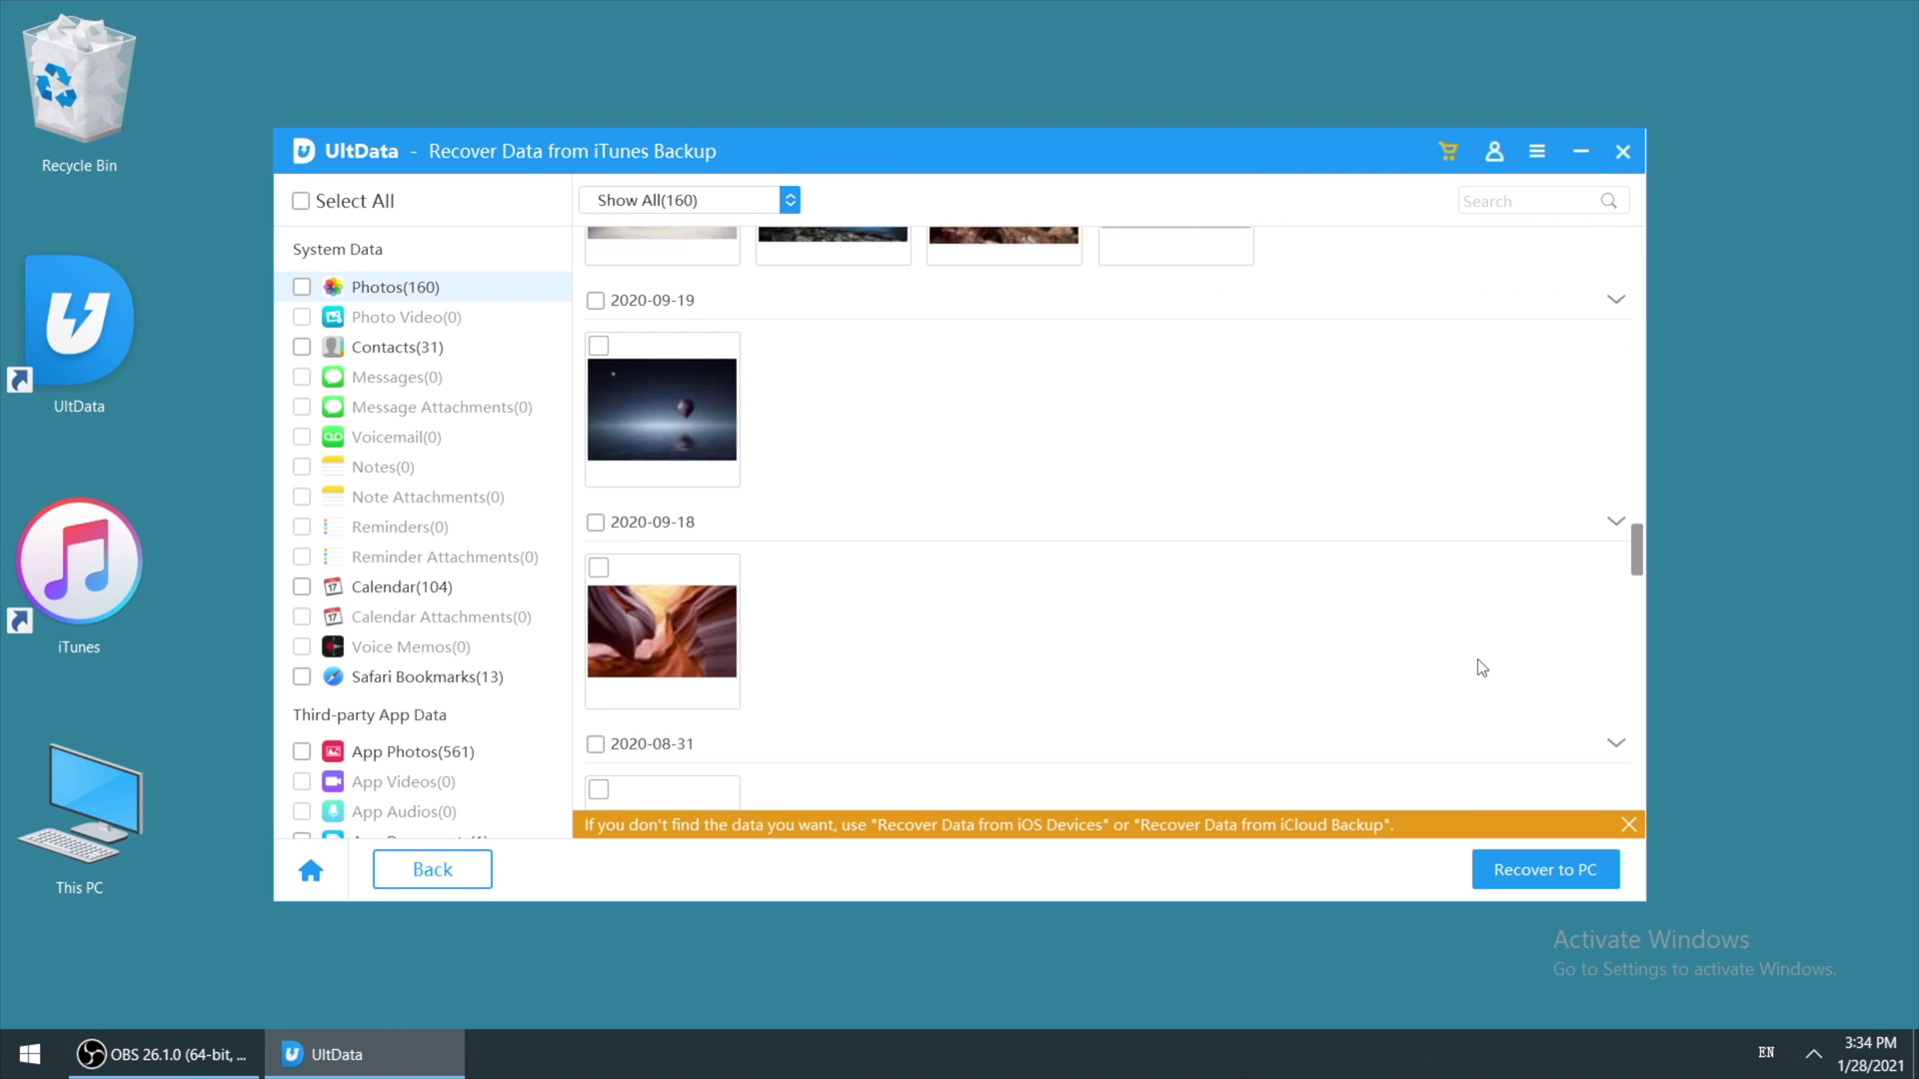
scroll(1482, 668, "down", 10)
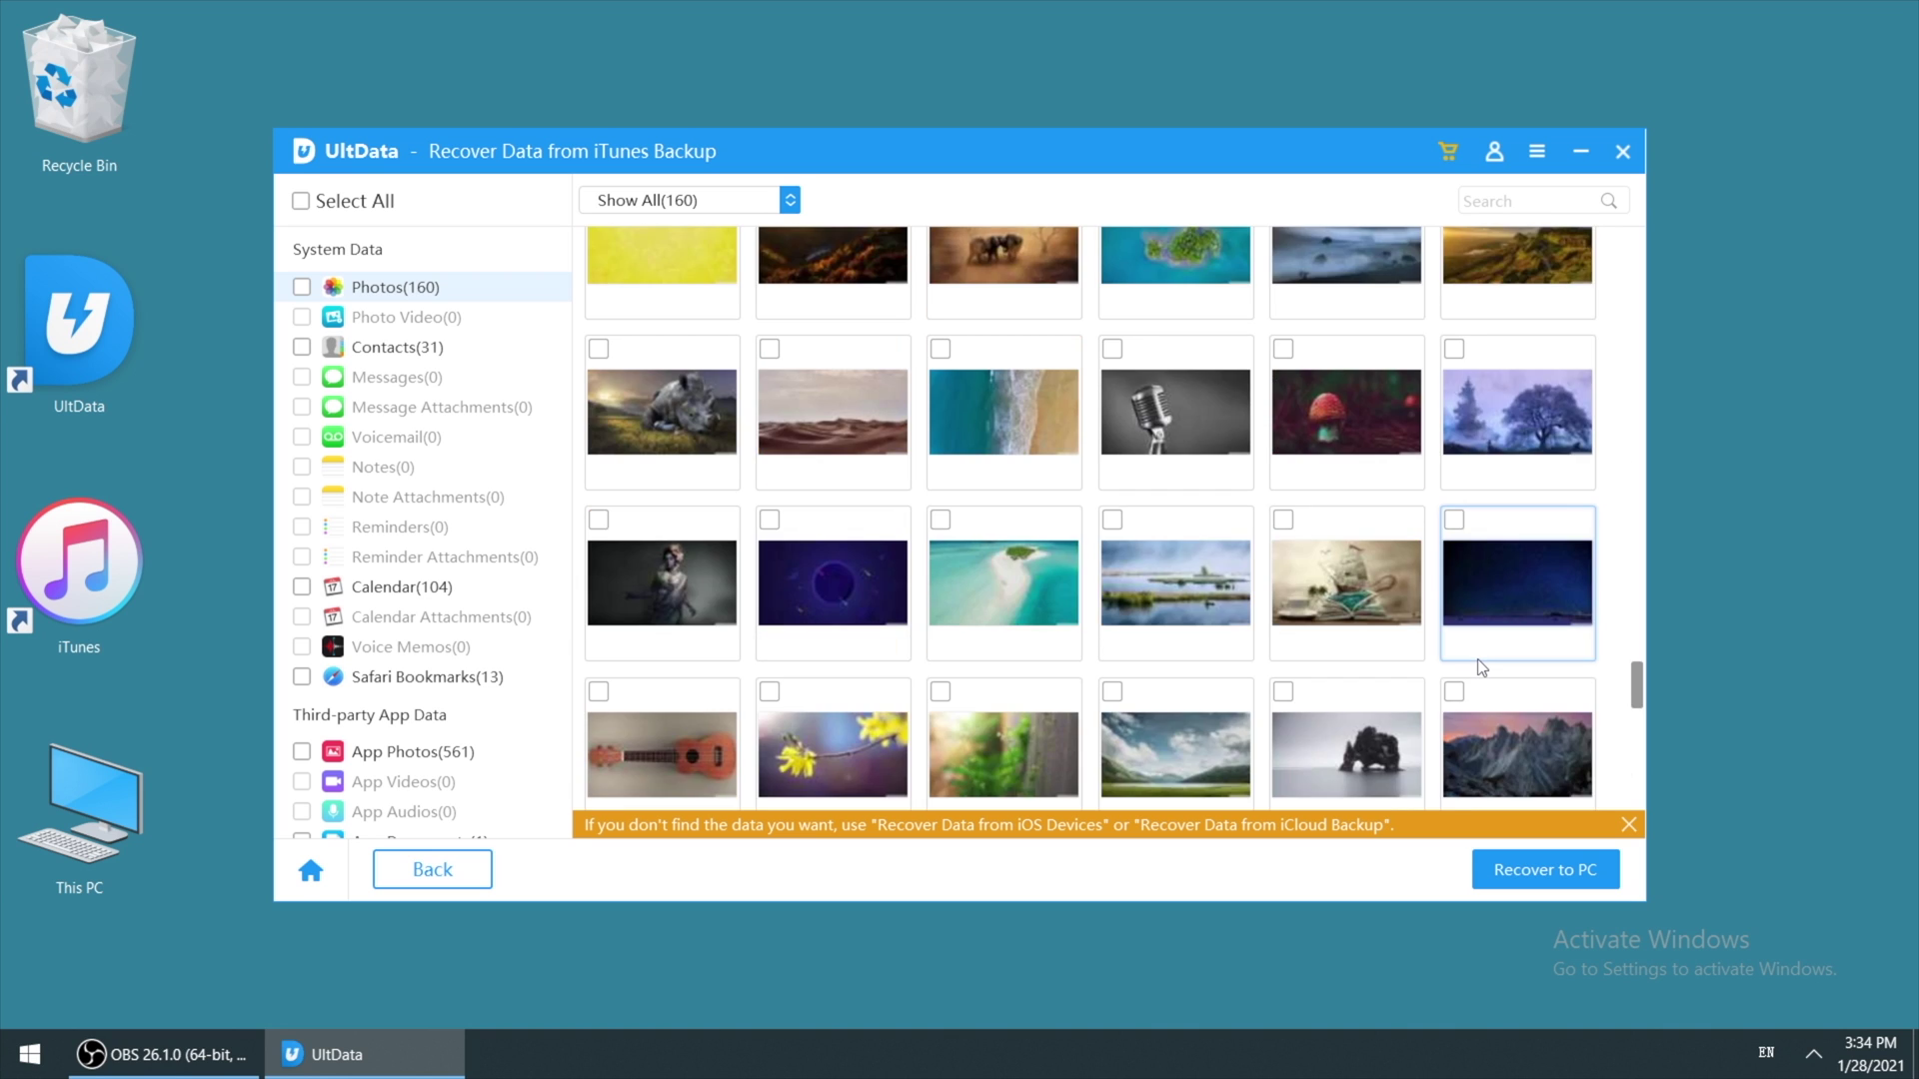
scroll(1483, 668, "down", 3)
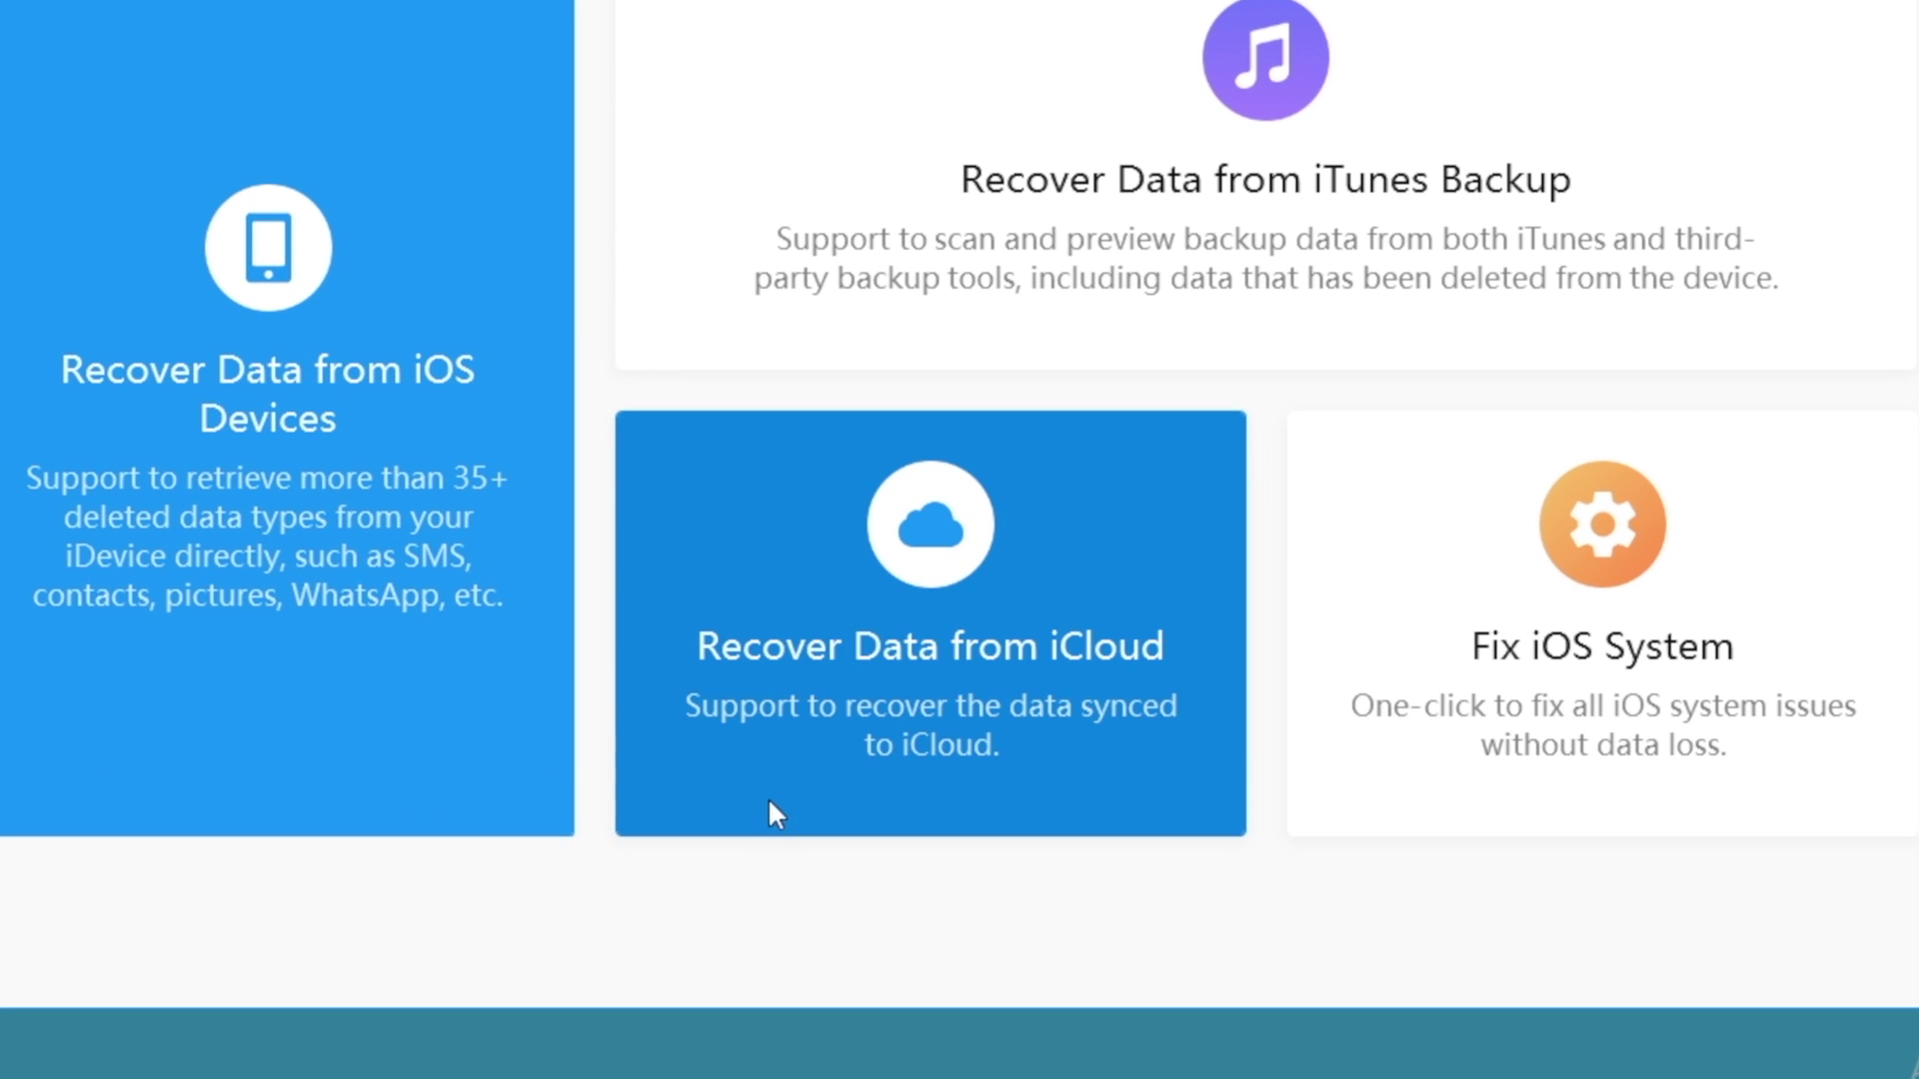
Step: Sign in to iCloud with the verification code, download its data, and browse the 160 retrieved photos
left_click(792, 762)
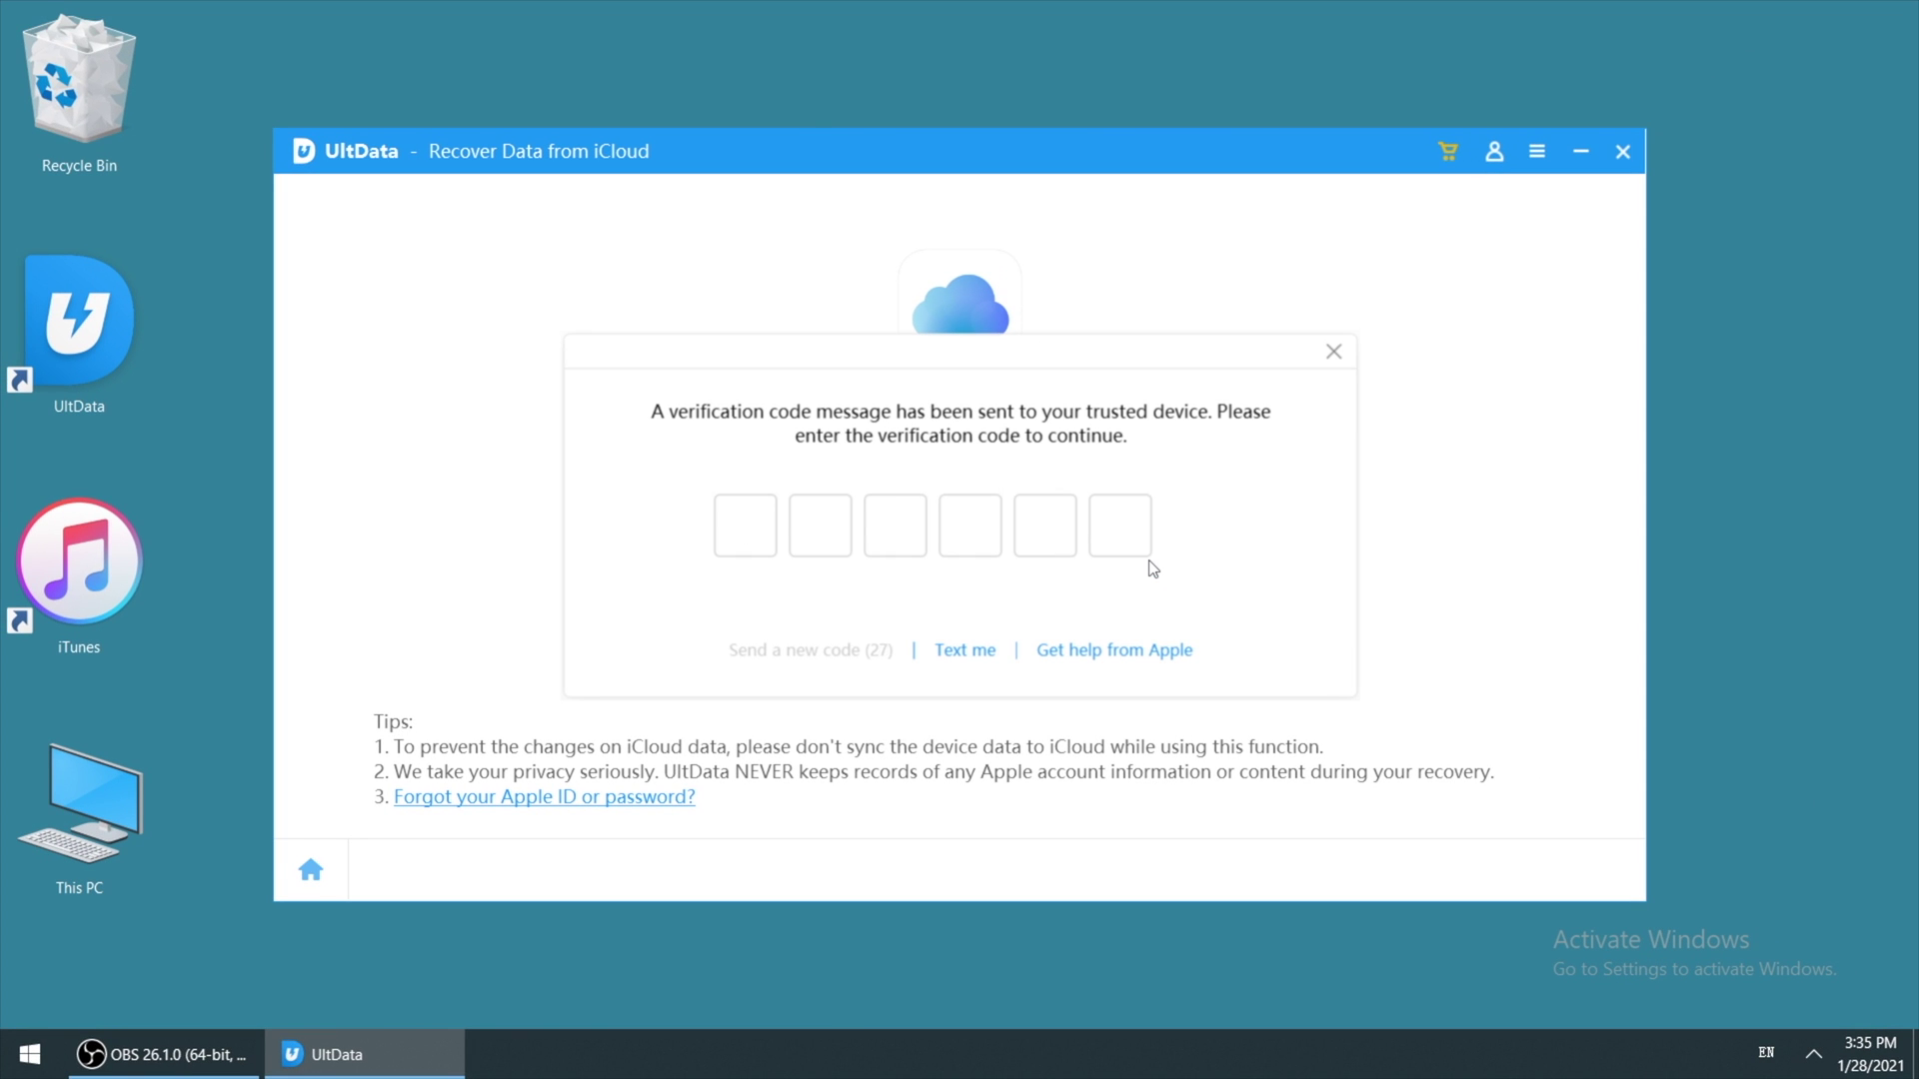
type("2")
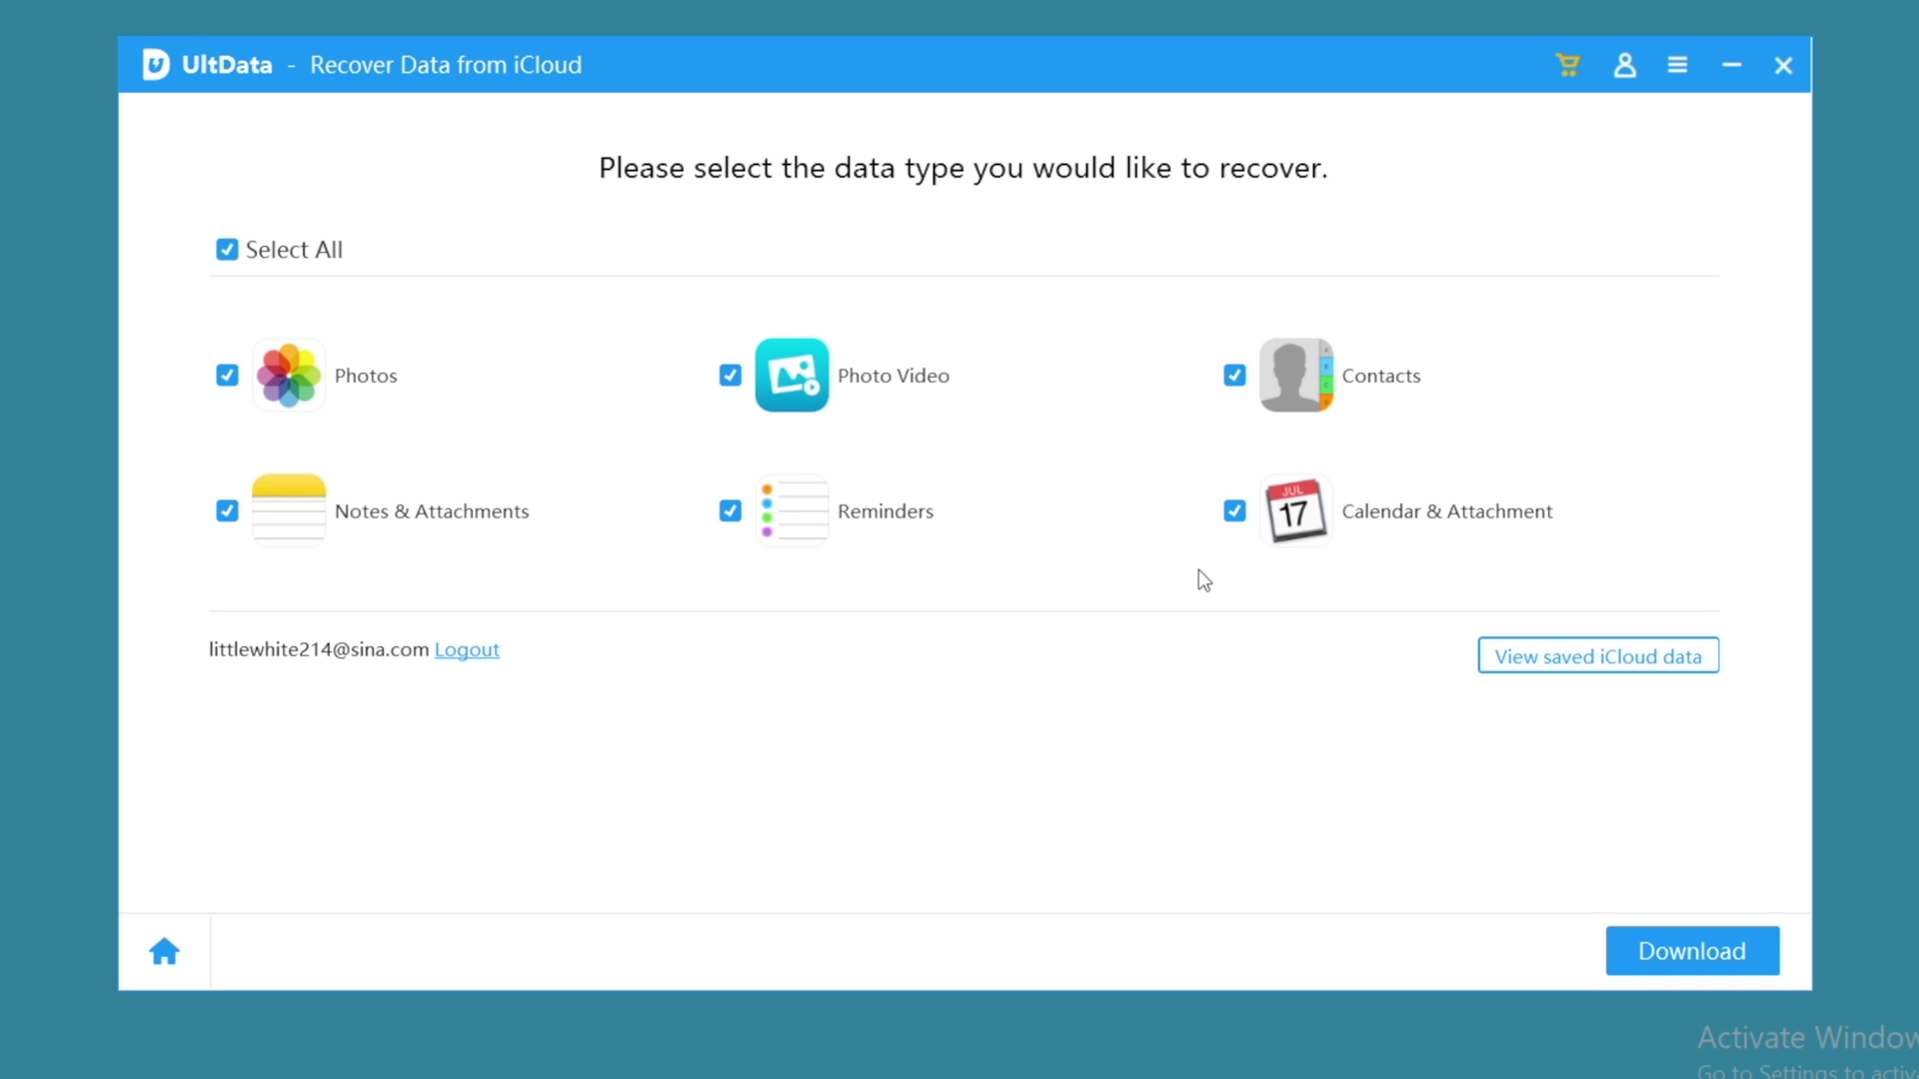
left_click(1653, 961)
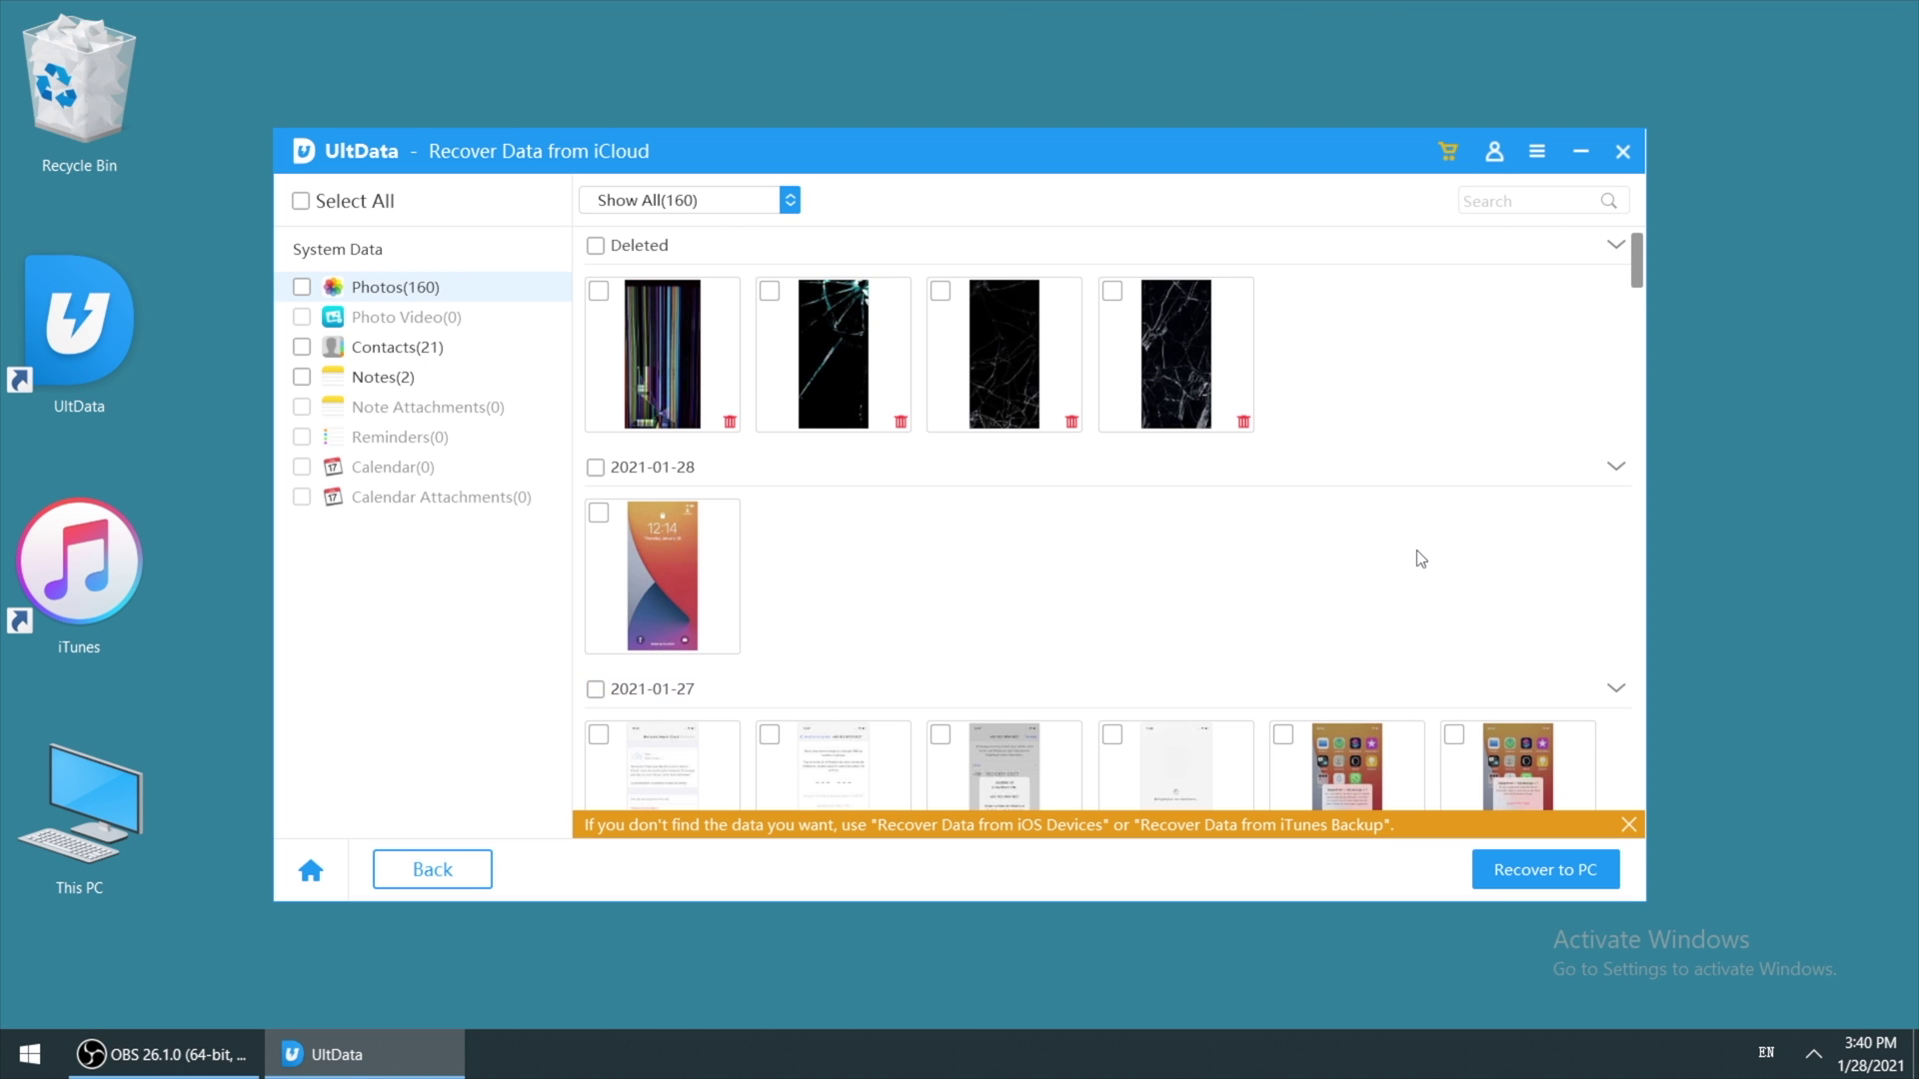
scroll(1420, 557, "down", 10)
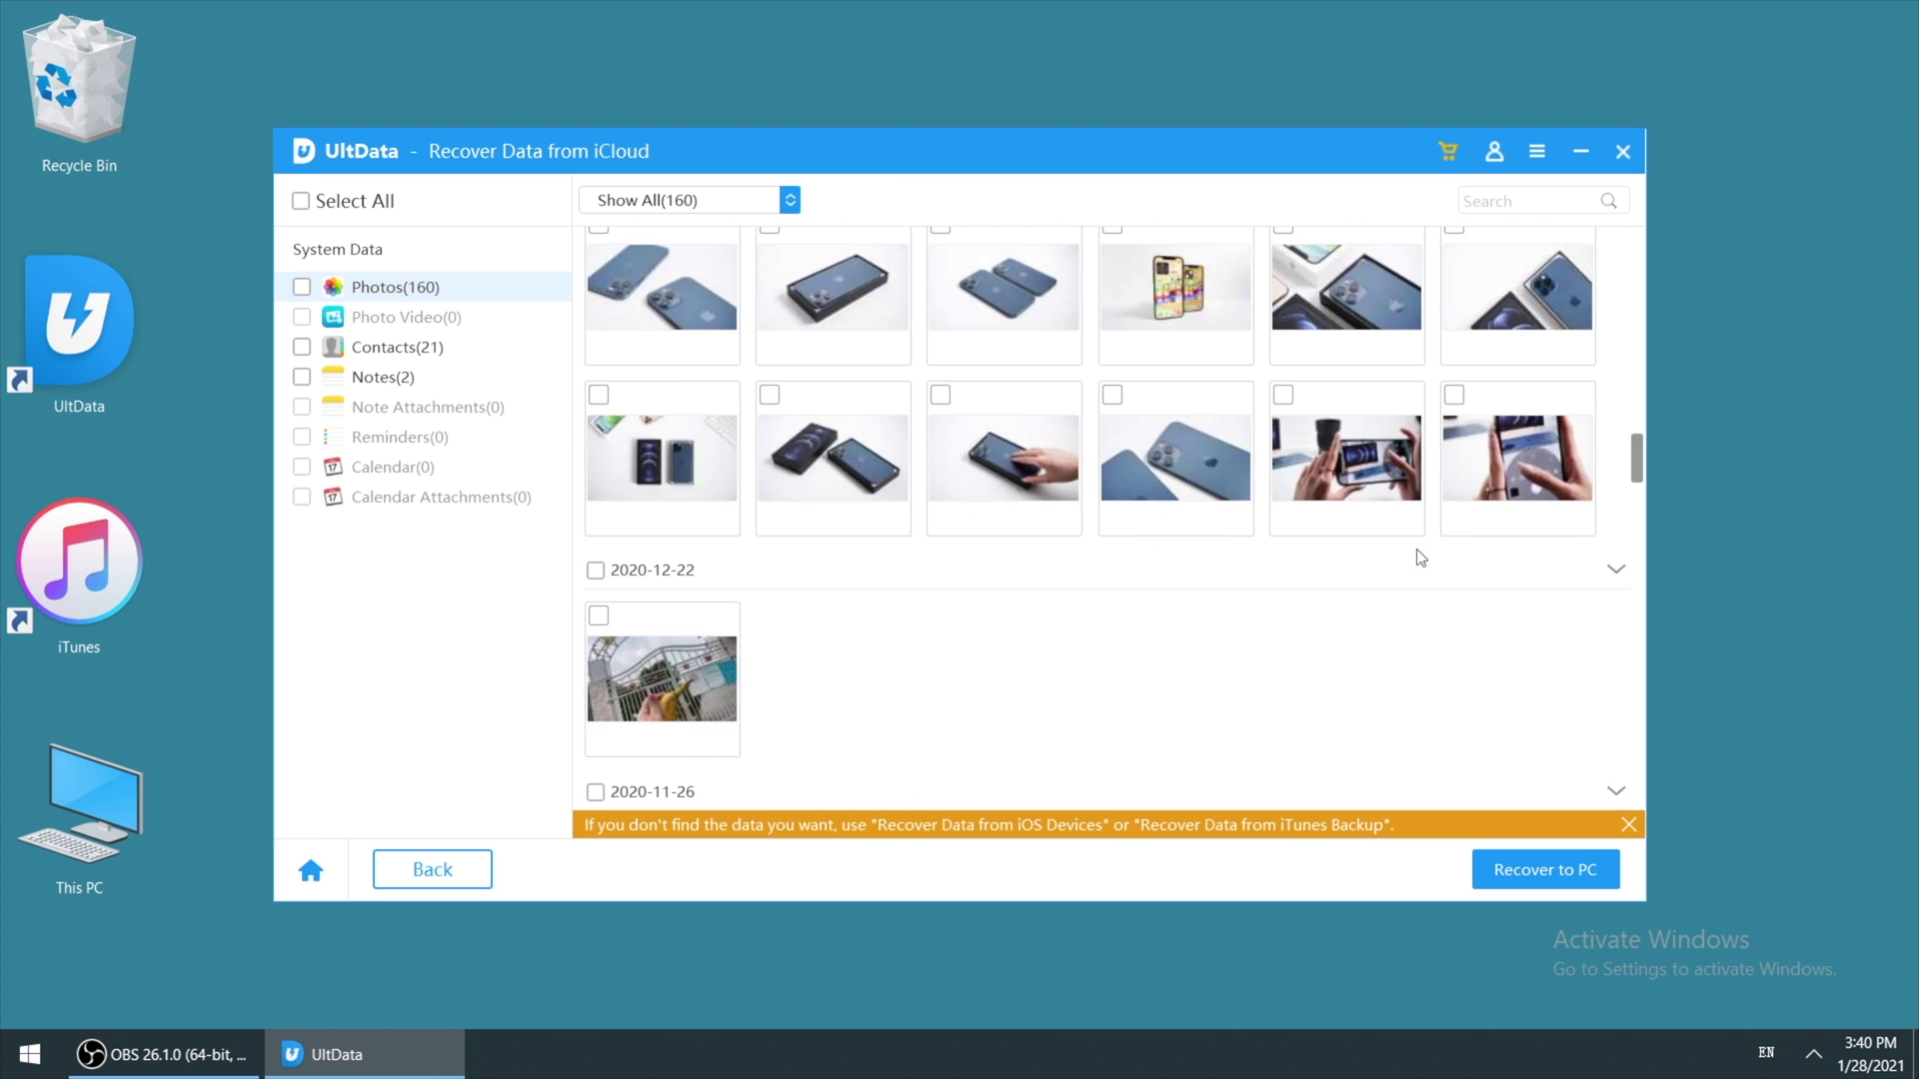
scroll(1421, 558, "down", 15)
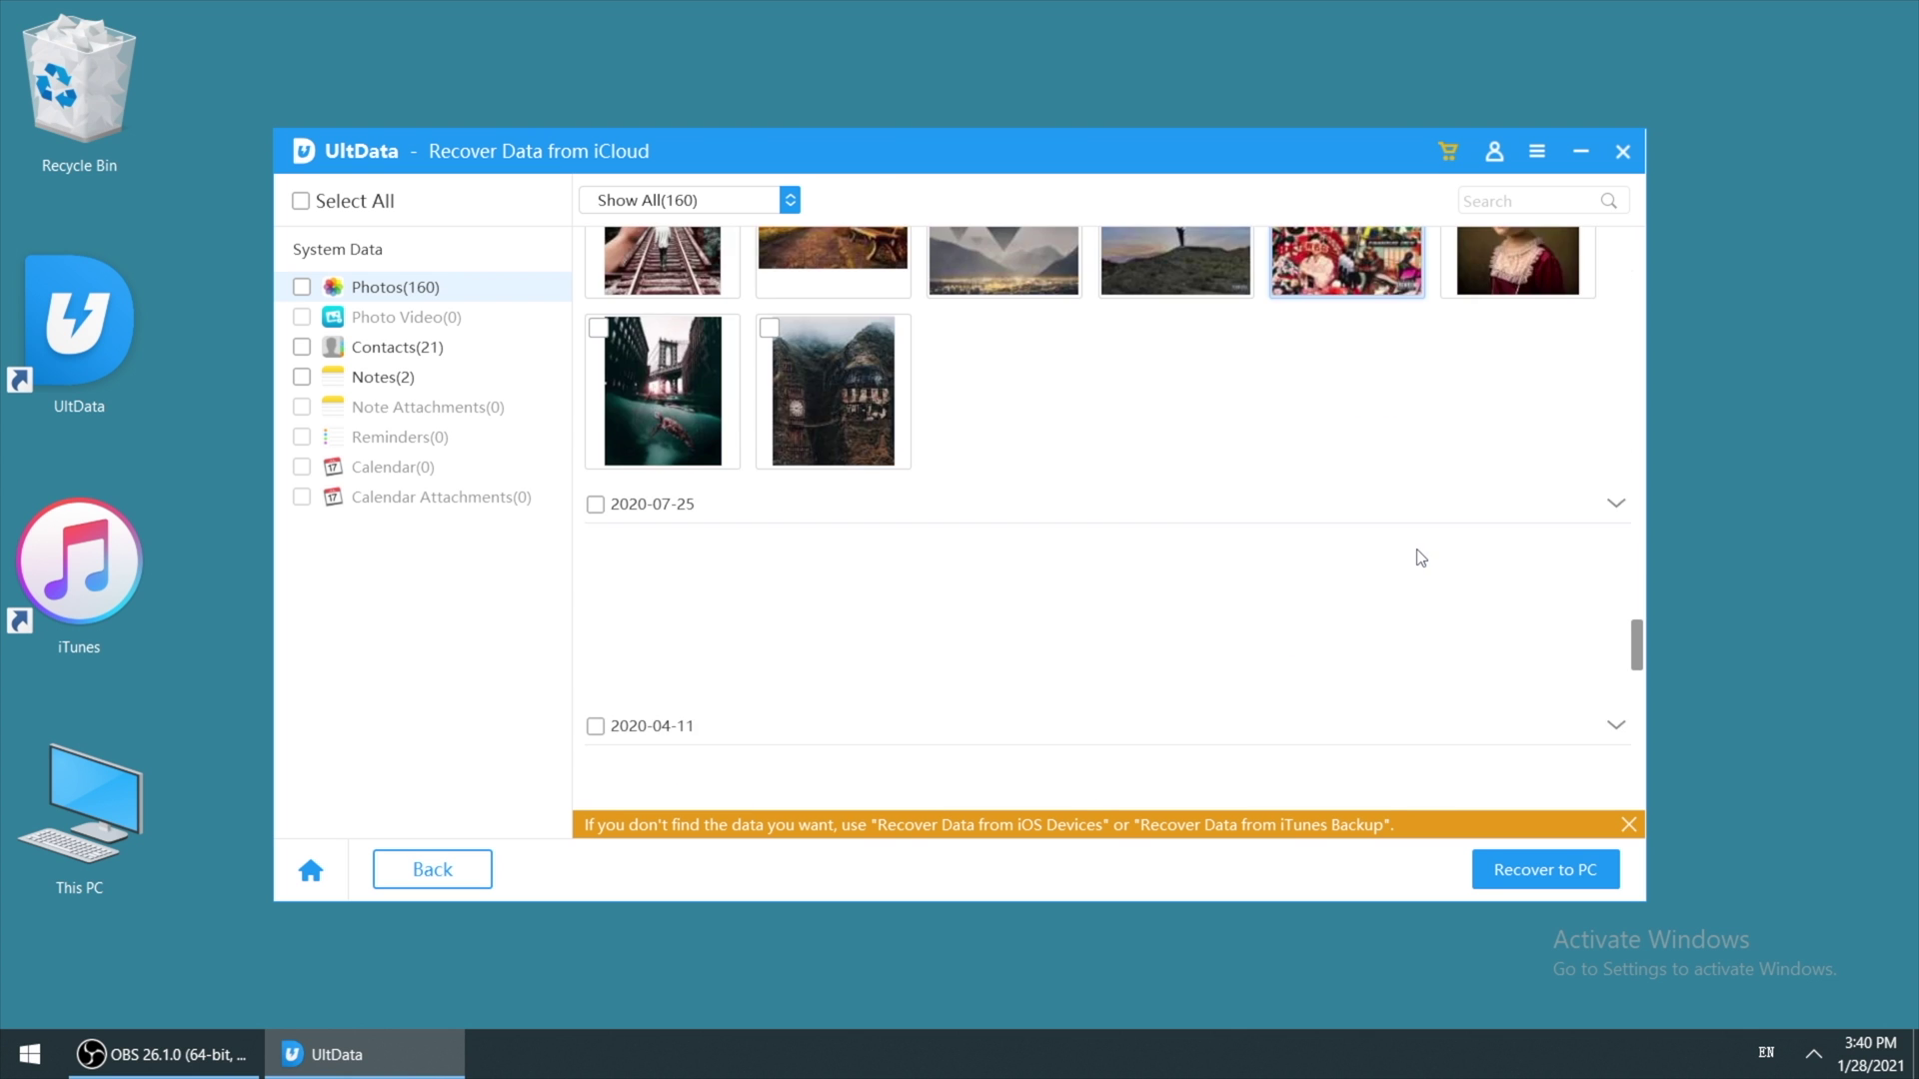
scroll(1421, 558, "down", 3)
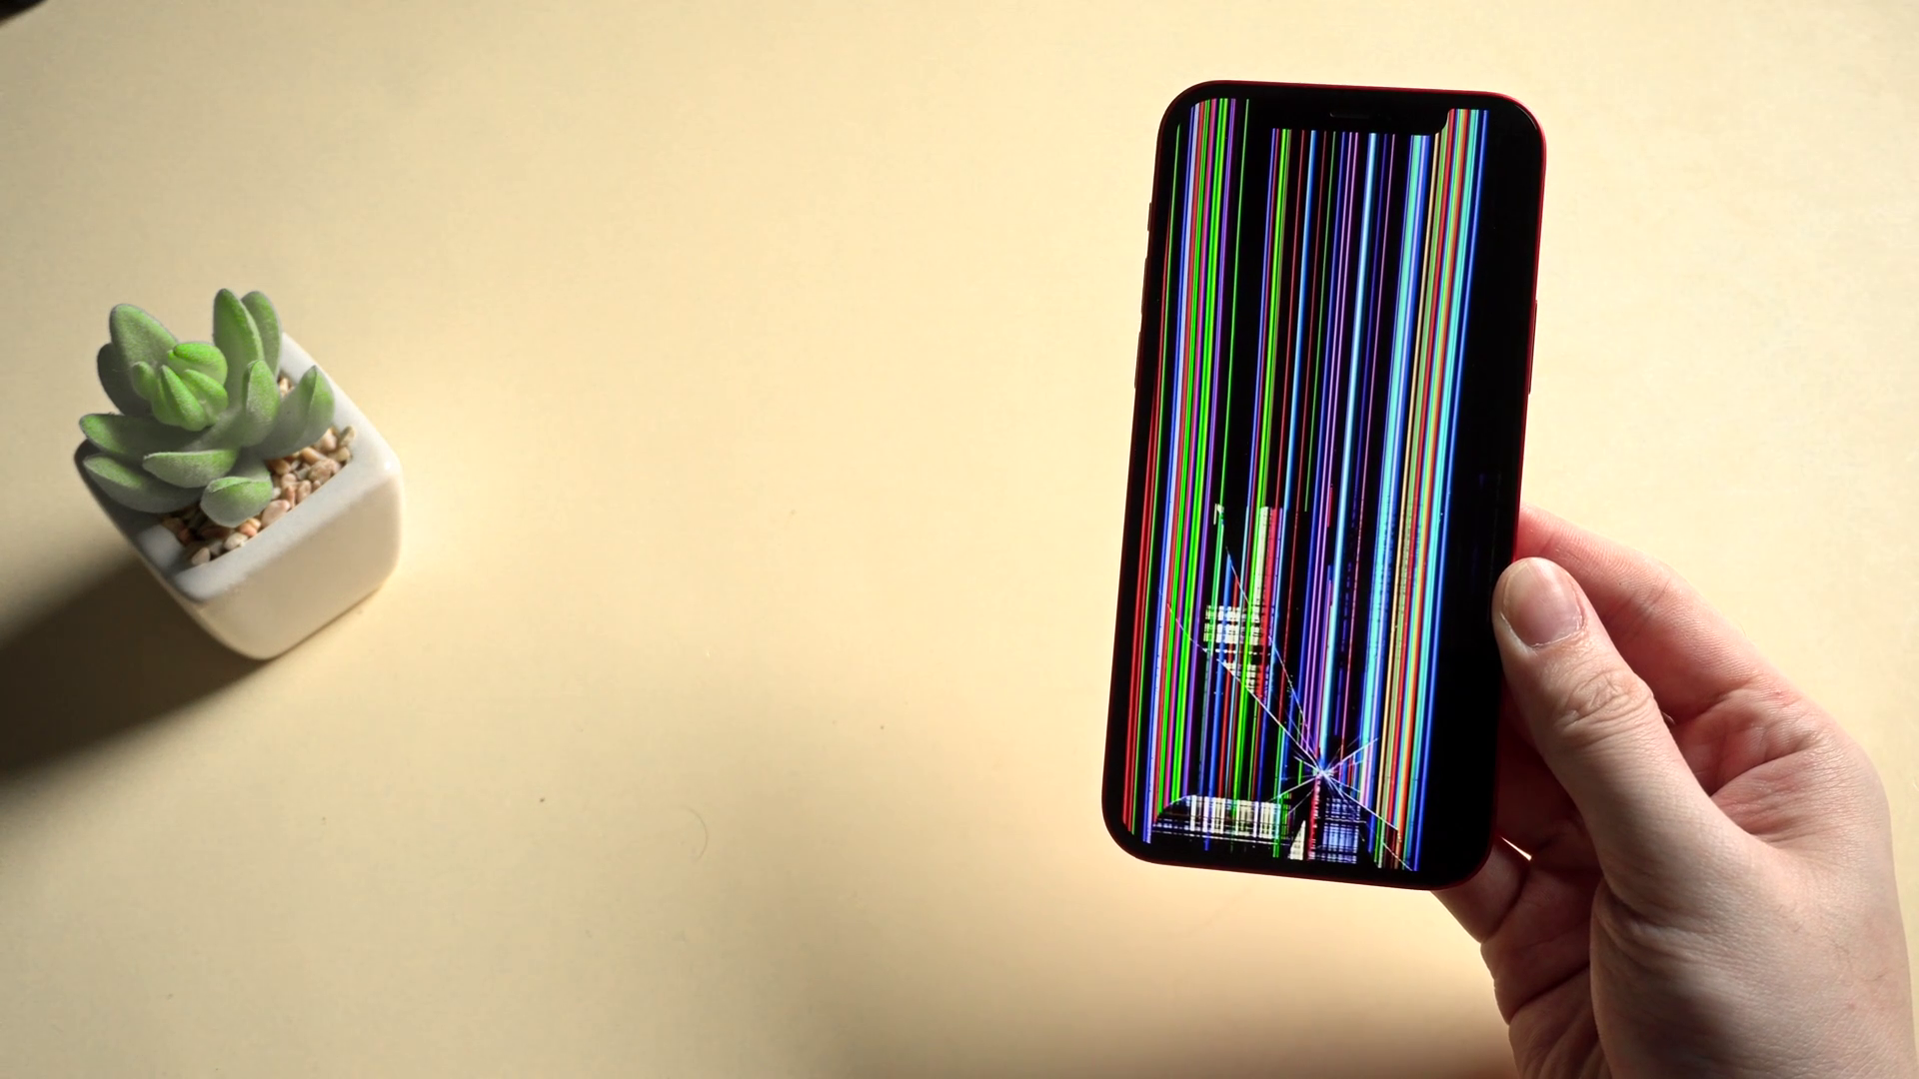